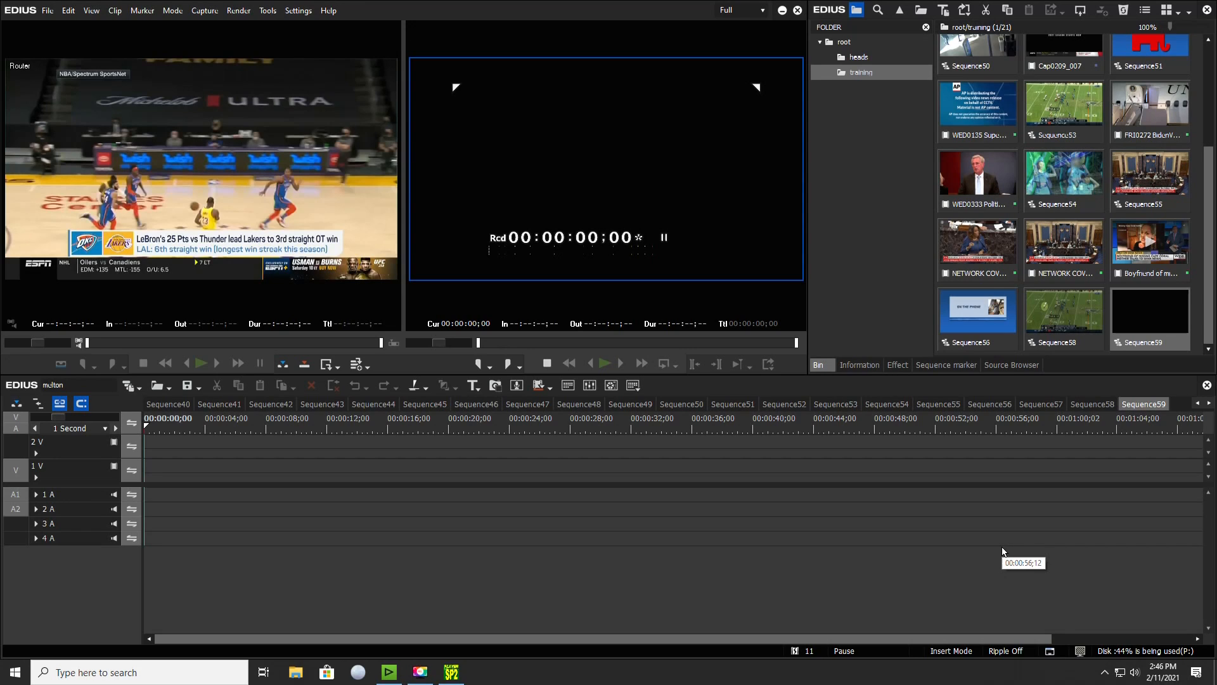
Step: Add the "new highlighting" clip from the training bin to the 1 V track at the start of the sequence
{"action": "left_click", "coordinate": [1209, 261]}
{"action": "left_click_drag", "start_coordinate": [1209, 256], "coordinate": [1208, 151]}
{"action": "left_click", "coordinate": [1057, 63]}
{"action": "left_click_drag", "start_coordinate": [1057, 63], "coordinate": [306, 482]}
{"action": "key", "text": "BackSpace"}
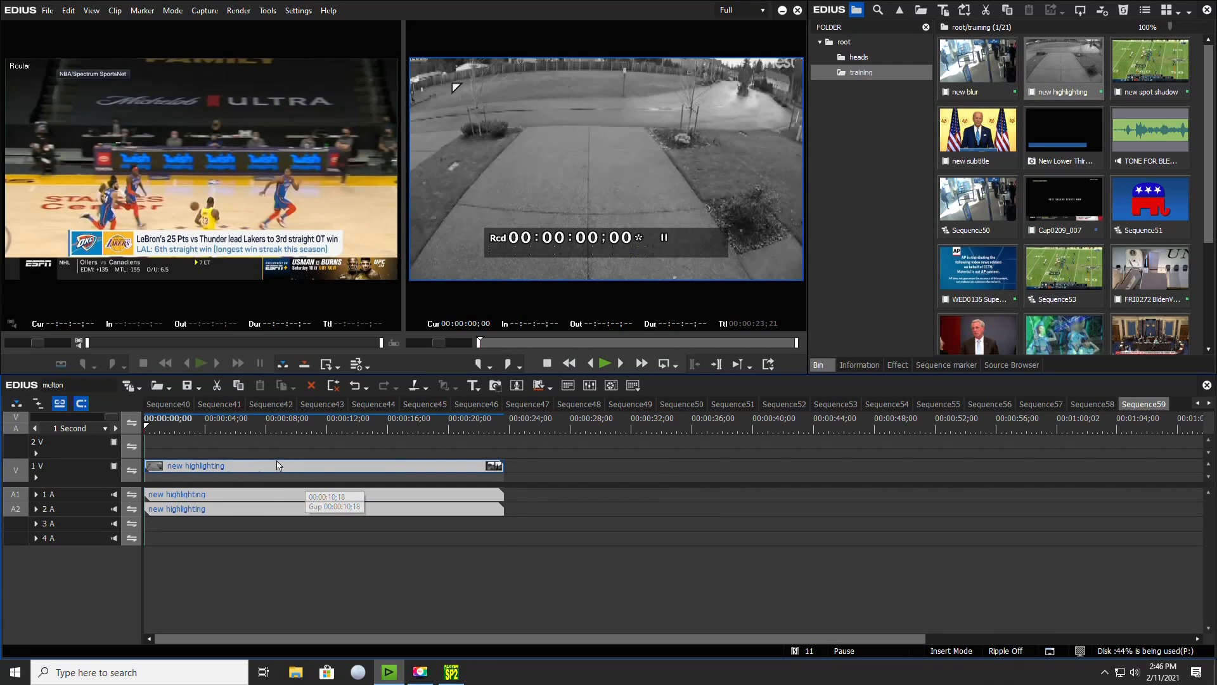
Step: Split the "new highlighting" clip at the scene change from the driveway to the porch view, at 00:00:09;15
{"action": "left_click", "coordinate": [158, 429]}
{"action": "left_click_drag", "start_coordinate": [160, 431], "coordinate": [295, 397]}
{"action": "key", "text": "shift+Left"}
{"action": "key", "text": "shift+Left"}
{"action": "key", "text": "shift+Left"}
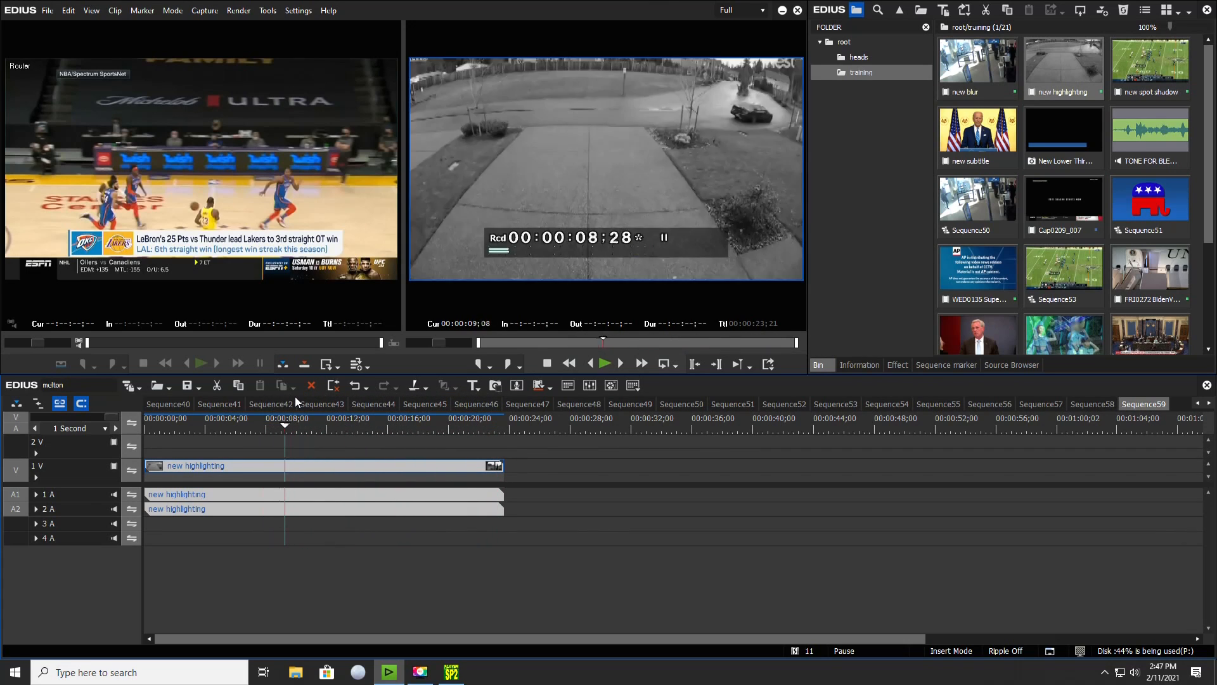
{"action": "key", "text": "shift+Right"}
{"action": "key", "text": "shift+Right"}
{"action": "key", "text": "Left"}
{"action": "key", "text": "Left"}
{"action": "key", "text": "Left"}
{"action": "key", "text": "Left"}
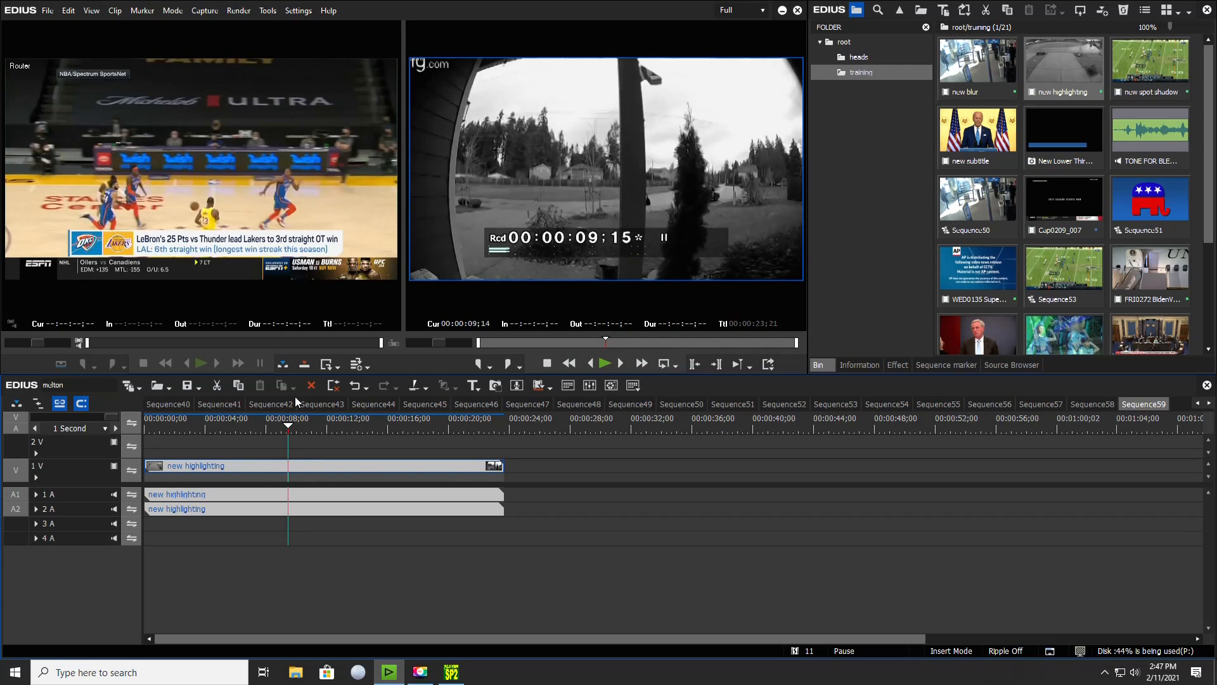
{"action": "key", "text": "Right"}
{"action": "key", "text": "c"}
Step: Apply the Mask video filter to both parts of the split "new highlighting" clip
{"action": "key", "text": "shift+Right"}
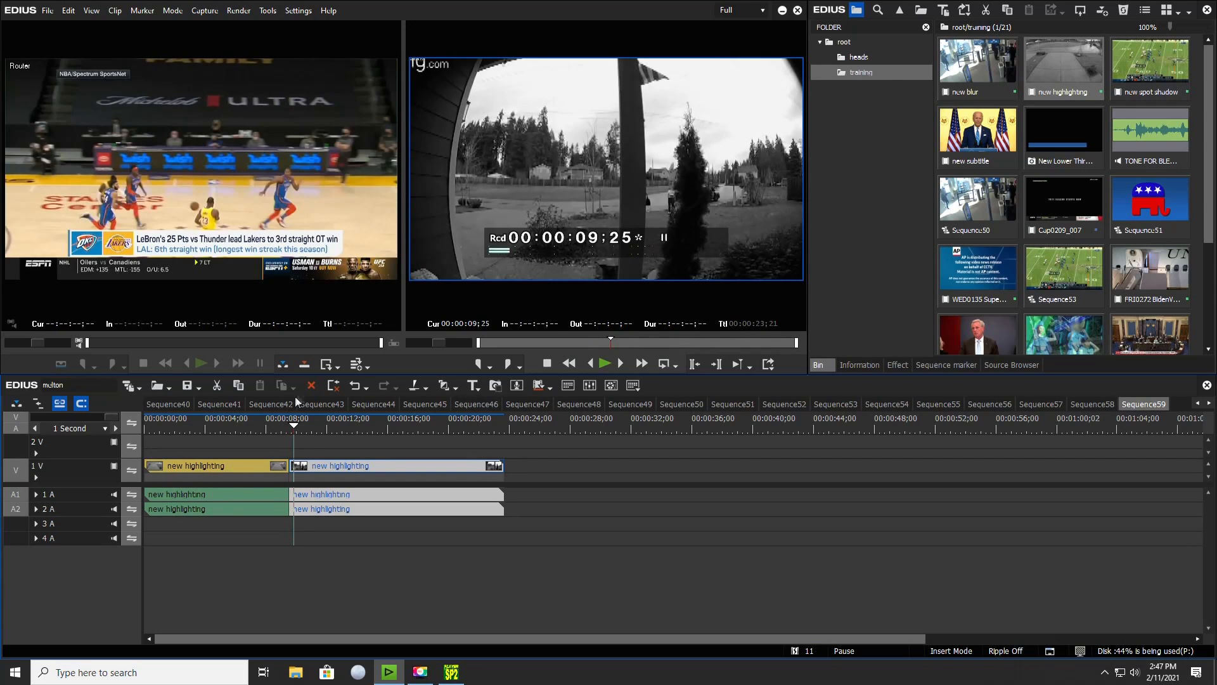
{"action": "left_click_drag", "start_coordinate": [314, 431], "coordinate": [479, 430]}
{"action": "left_click_drag", "start_coordinate": [154, 435], "coordinate": [198, 432]}
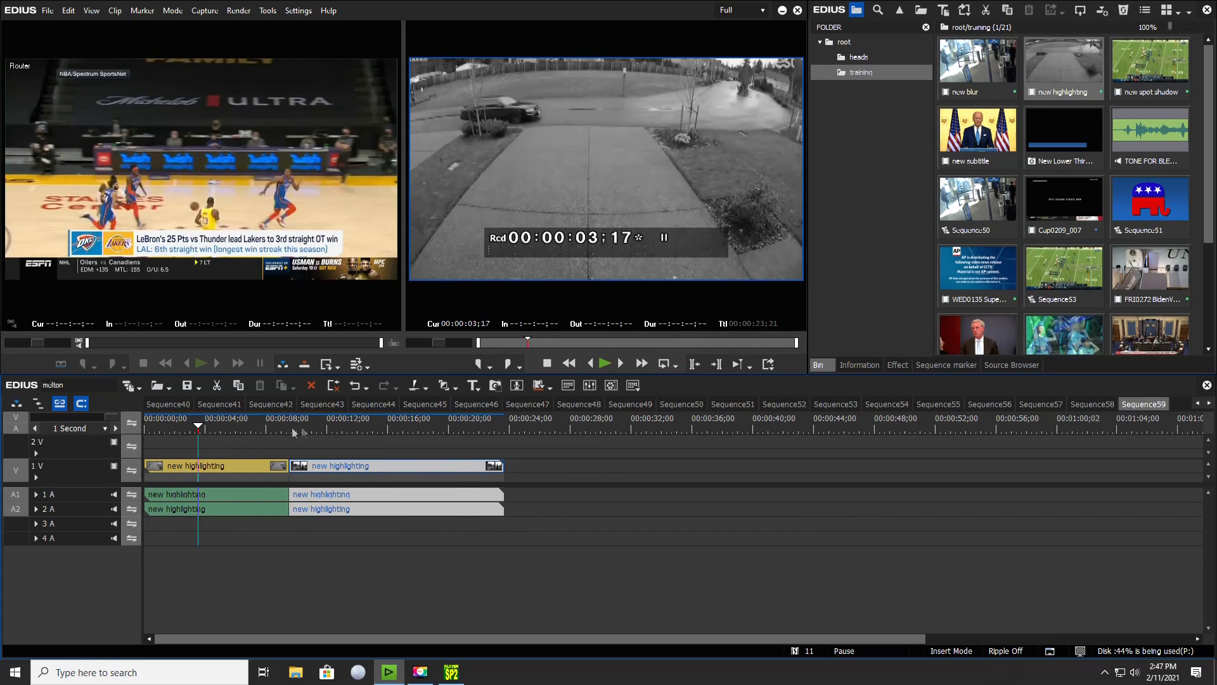
{"action": "left_click", "coordinate": [898, 370]}
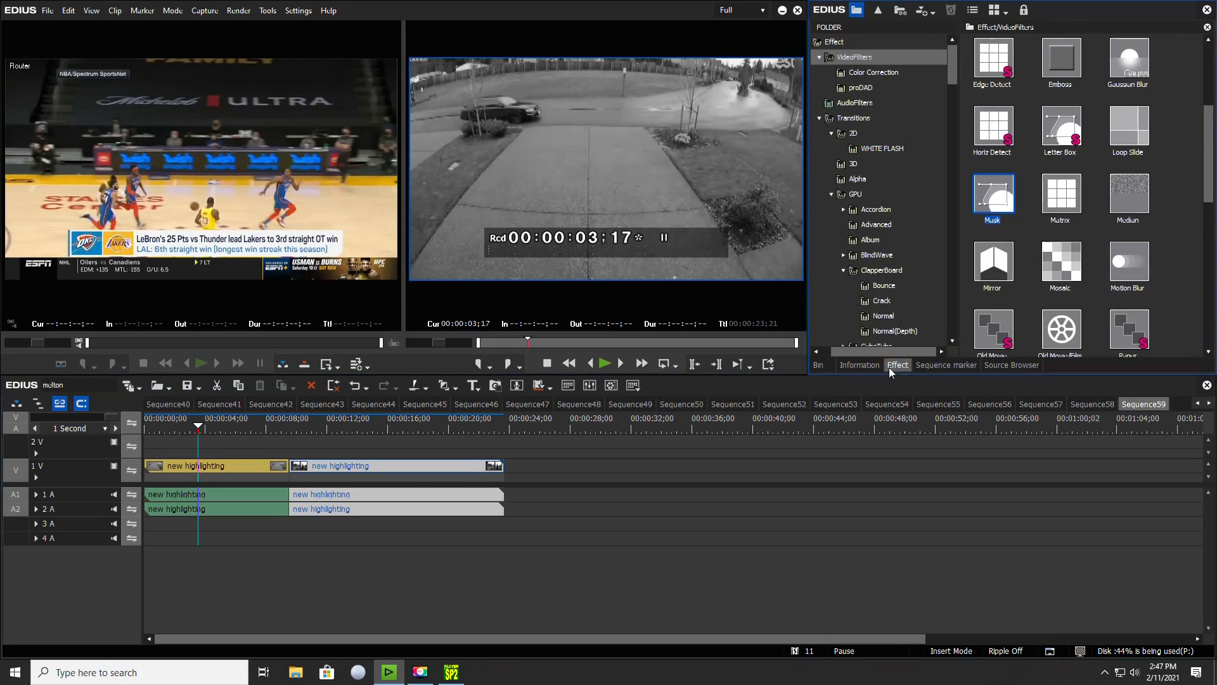
{"action": "left_click", "coordinate": [1003, 203]}
{"action": "left_click_drag", "start_coordinate": [996, 200], "coordinate": [217, 466]}
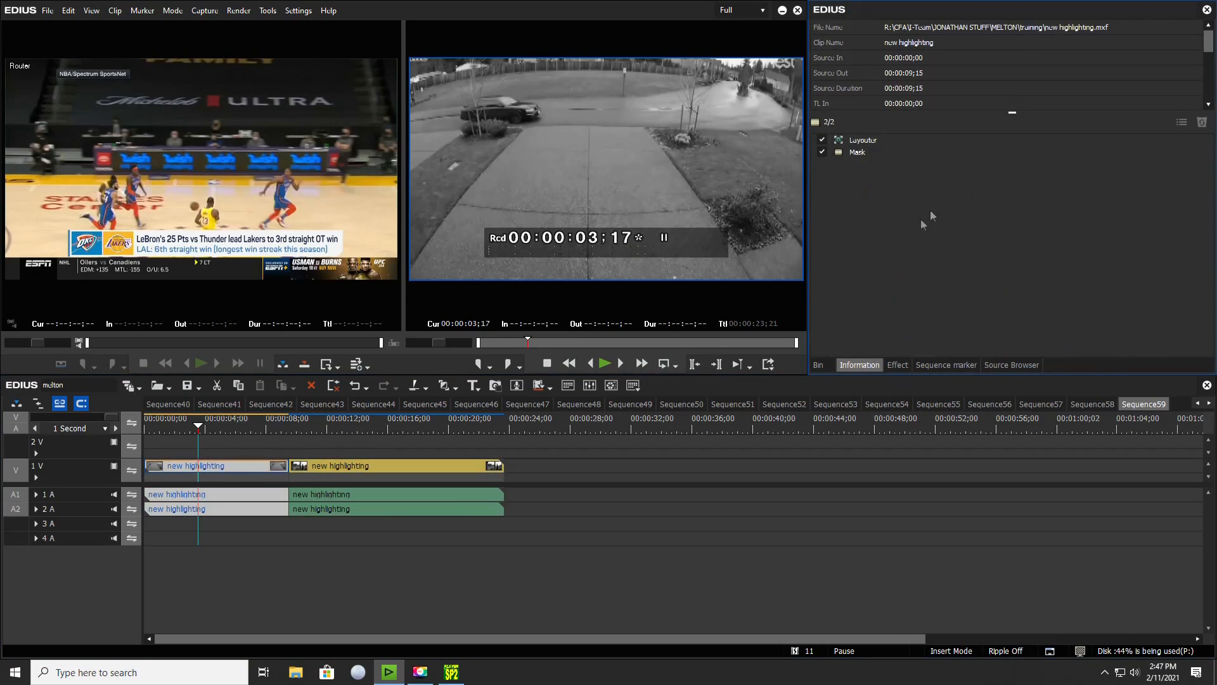
{"action": "left_click", "coordinate": [867, 156]}
{"action": "mouse_move", "coordinate": [867, 156]}
{"action": "left_mouse_down"}
{"action": "mouse_move", "coordinate": [841, 125]}
{"action": "mouse_move", "coordinate": [872, 156]}
{"action": "left_mouse_up"}
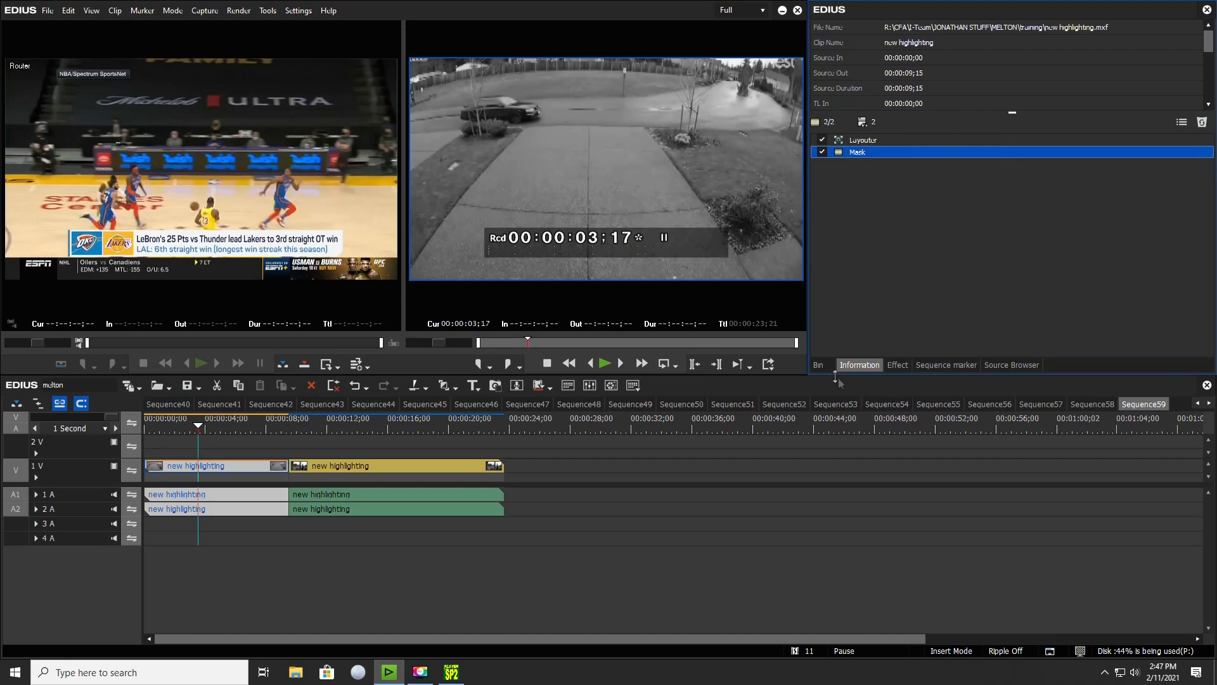
{"action": "left_click", "coordinate": [897, 365]}
{"action": "left_click_drag", "start_coordinate": [998, 200], "coordinate": [343, 465]}
{"action": "left_click", "coordinate": [326, 421]}
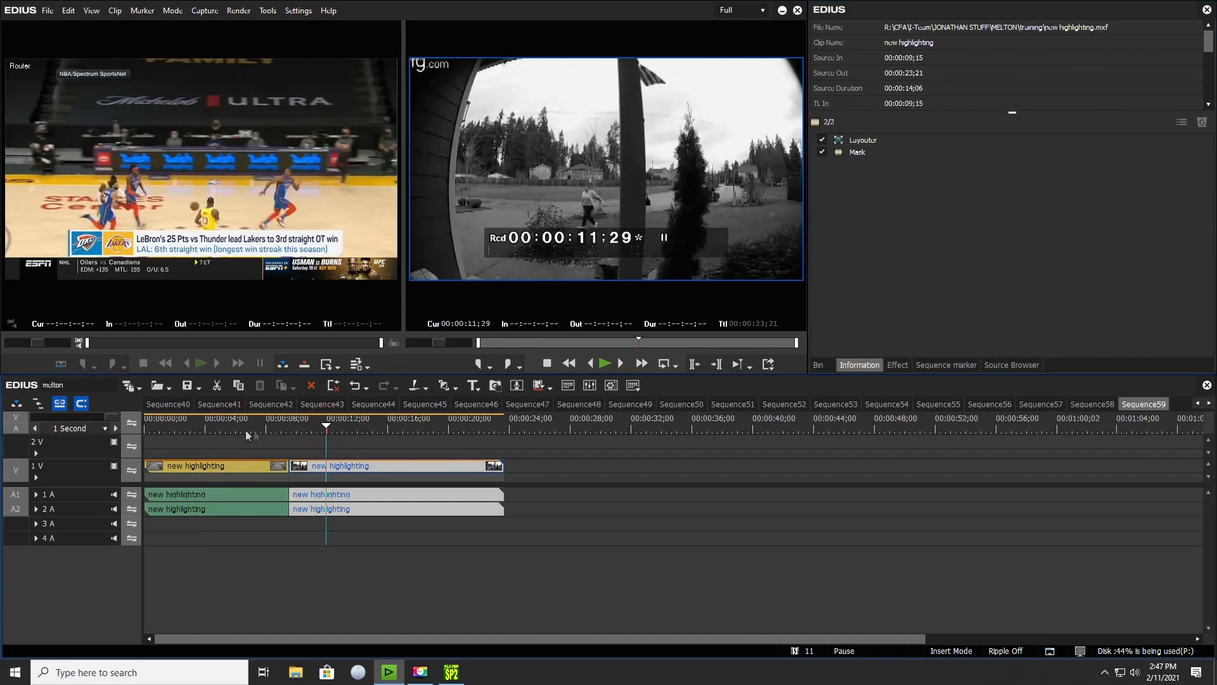
Step: Open the first clip's Mask filter, draw an elliptical mask, and move it to the frame's left edge at 00:00:00;13
{"action": "left_click", "coordinate": [243, 429]}
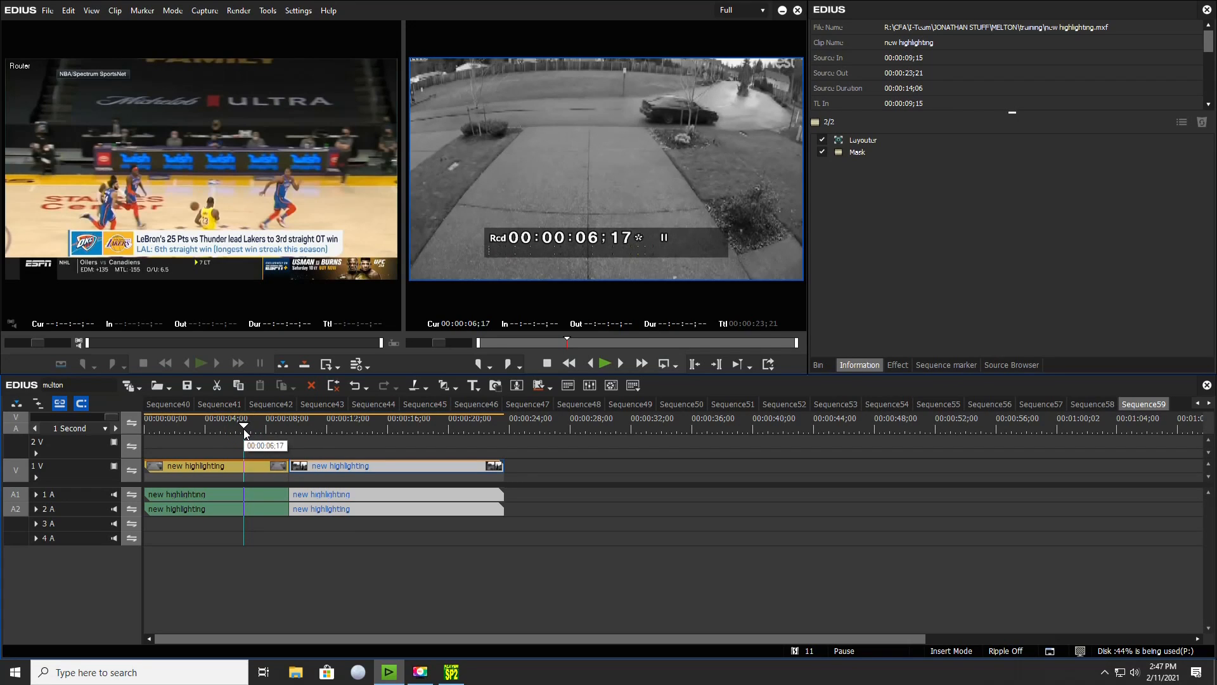
{"action": "left_click", "coordinate": [250, 468]}
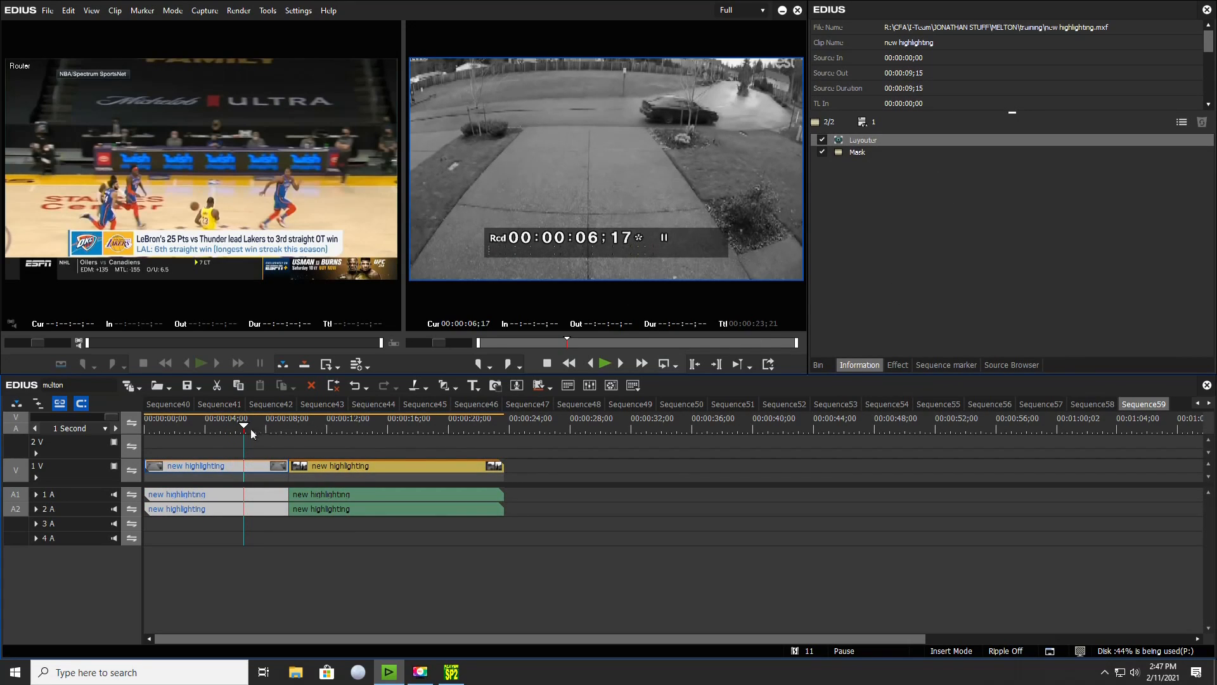
{"action": "left_click_drag", "start_coordinate": [245, 430], "coordinate": [105, 455]}
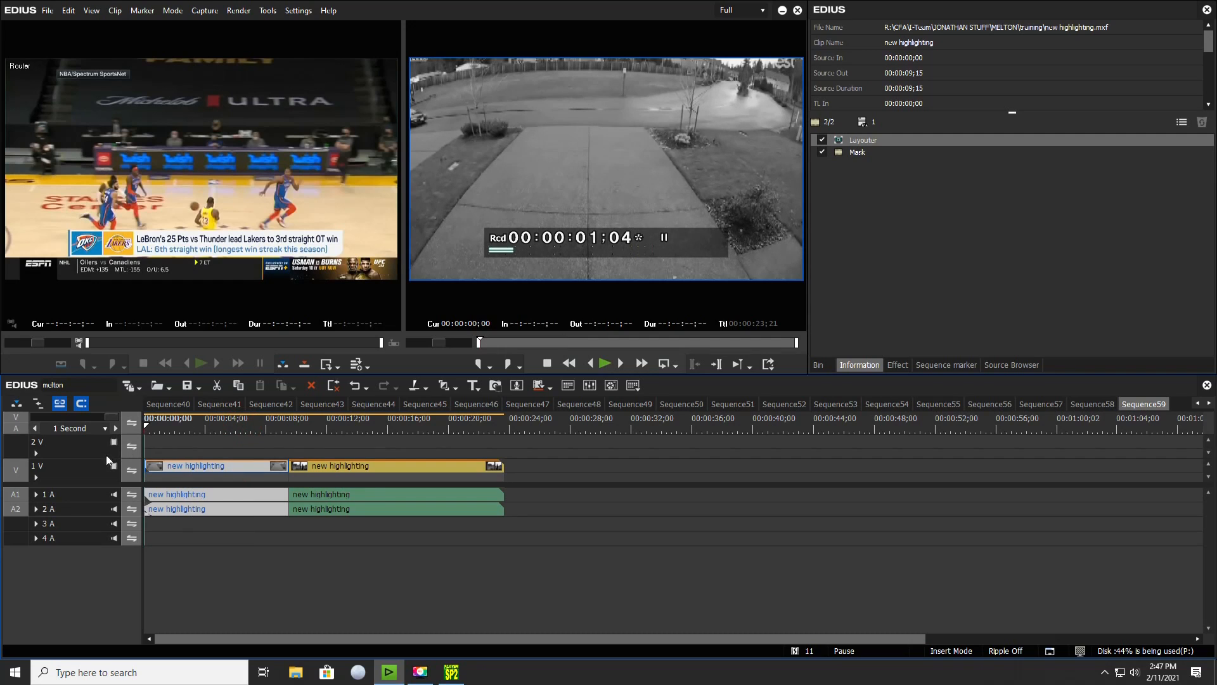
{"action": "double_click", "coordinate": [855, 153]}
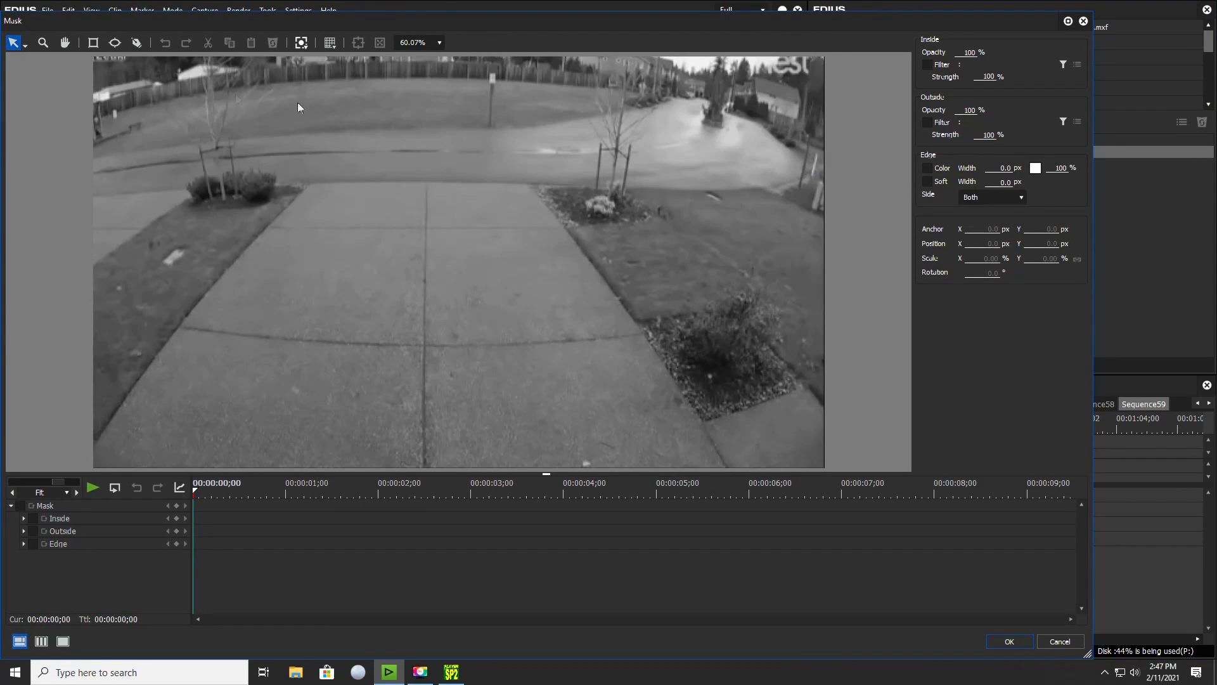
{"action": "left_click", "coordinate": [114, 43]}
{"action": "mouse_move", "coordinate": [499, 149]}
{"action": "left_mouse_down"}
{"action": "mouse_move", "coordinate": [409, 152]}
{"action": "mouse_move", "coordinate": [336, 219]}
{"action": "mouse_move", "coordinate": [321, 282]}
{"action": "mouse_move", "coordinate": [306, 289]}
{"action": "left_mouse_up"}
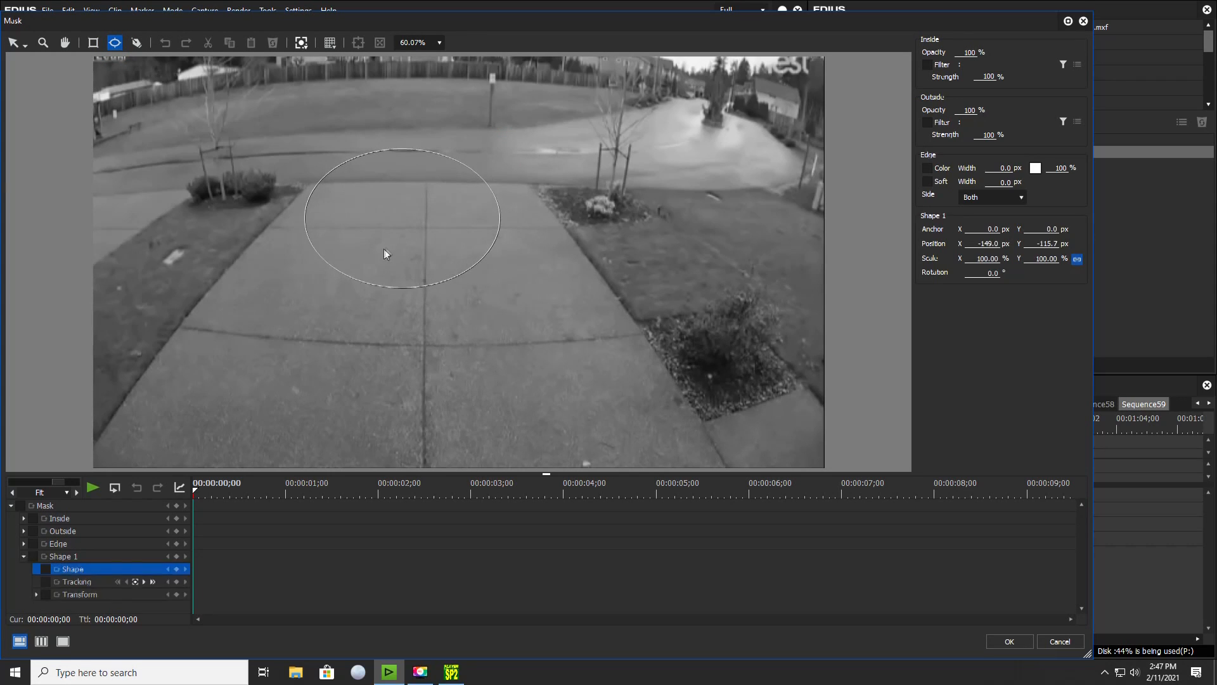
{"action": "left_click_drag", "start_coordinate": [196, 489], "coordinate": [233, 515]}
{"action": "left_click_drag", "start_coordinate": [339, 247], "coordinate": [24, 215]}
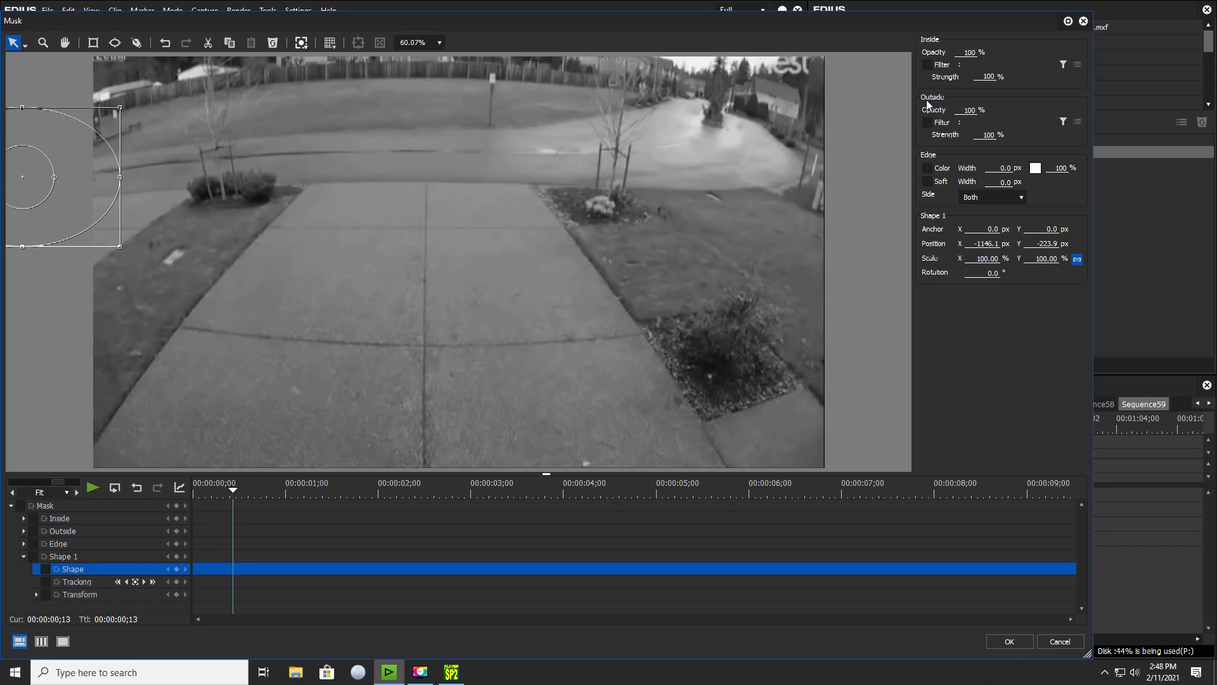
Step: Set the mask's outside opacity to 60%, place the ellipse around the car at 00:00:04;12, and apply the mask
{"action": "left_click", "coordinate": [969, 110]}
{"action": "type", "text": "60"}
{"action": "left_click_drag", "start_coordinate": [234, 492], "coordinate": [601, 507]}
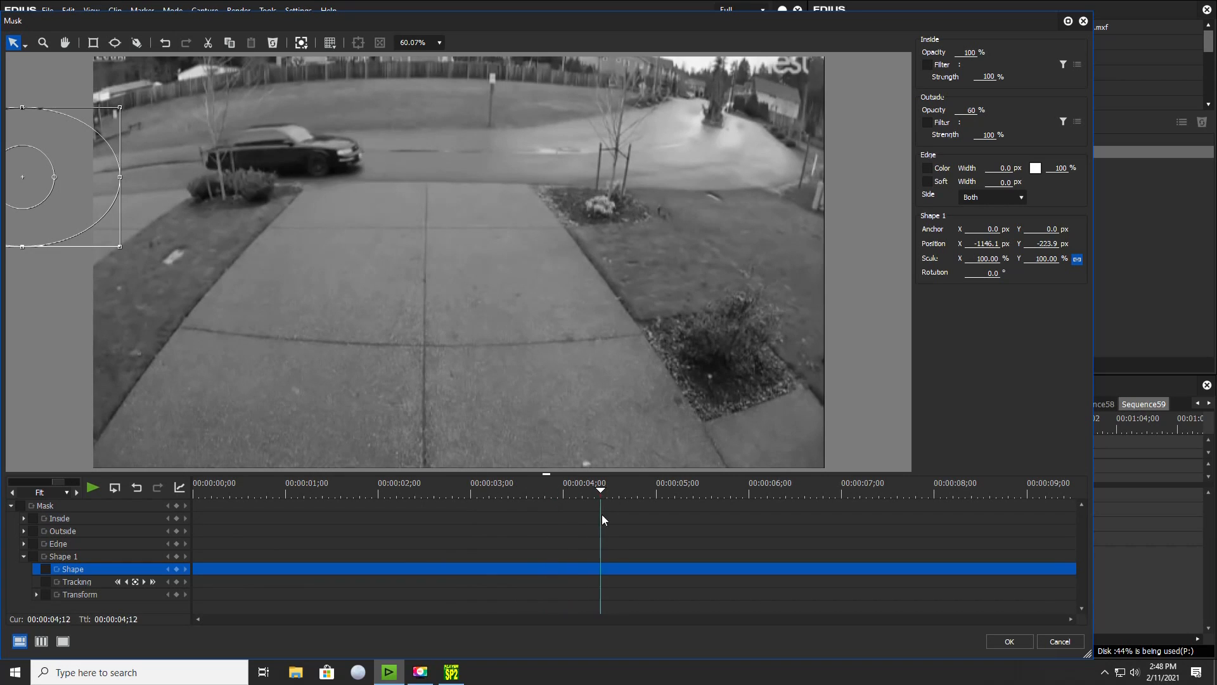
{"action": "left_click_drag", "start_coordinate": [36, 182], "coordinate": [339, 158]}
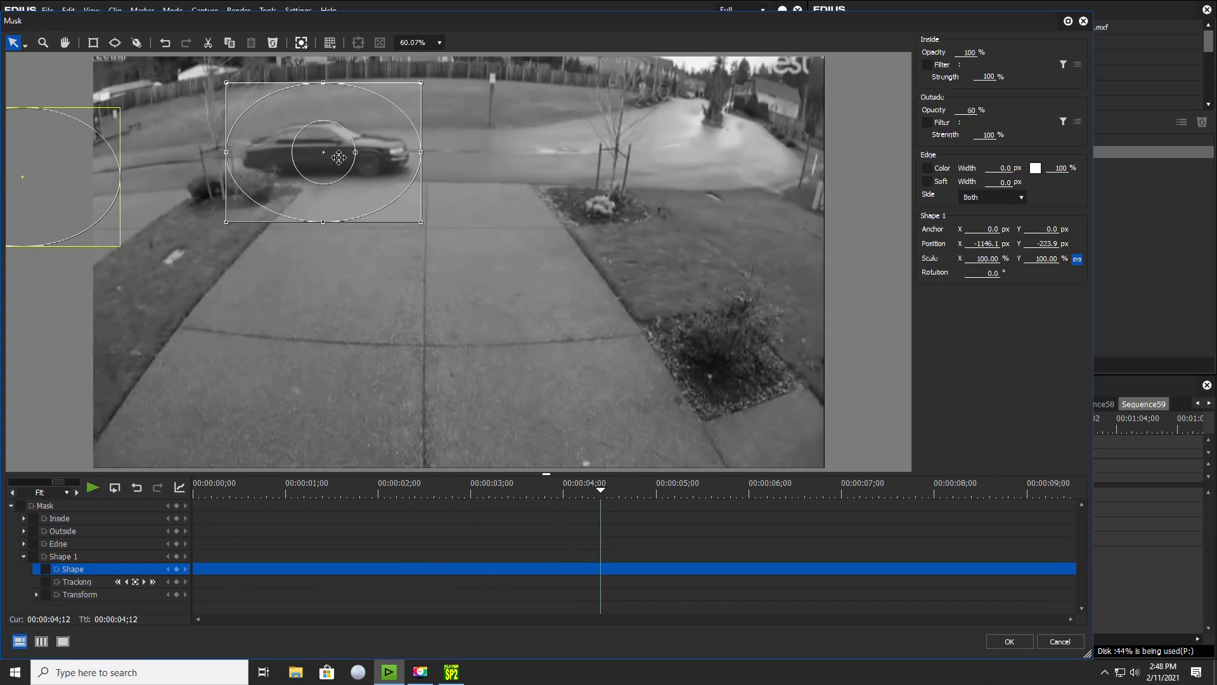
{"action": "left_click", "coordinate": [1009, 642]}
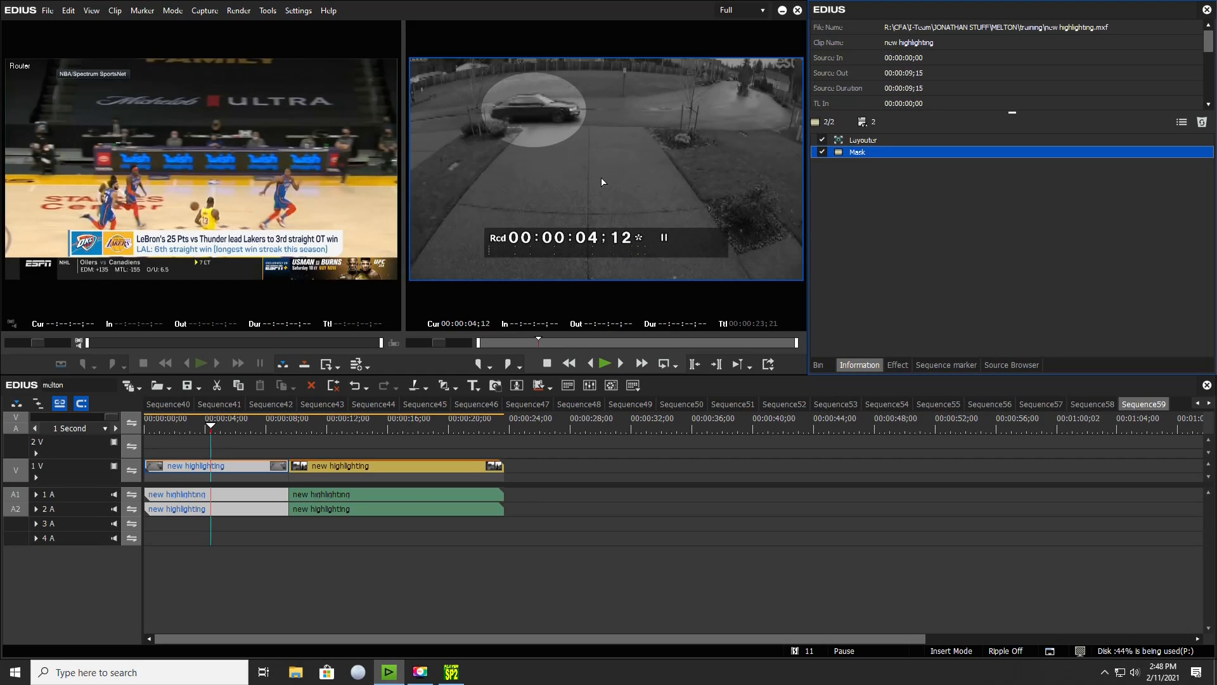
Step: Restore the mask's outside opacity to 100% and enable a colored edge 12 px wide on the ellipse
{"action": "double_click", "coordinate": [865, 154]}
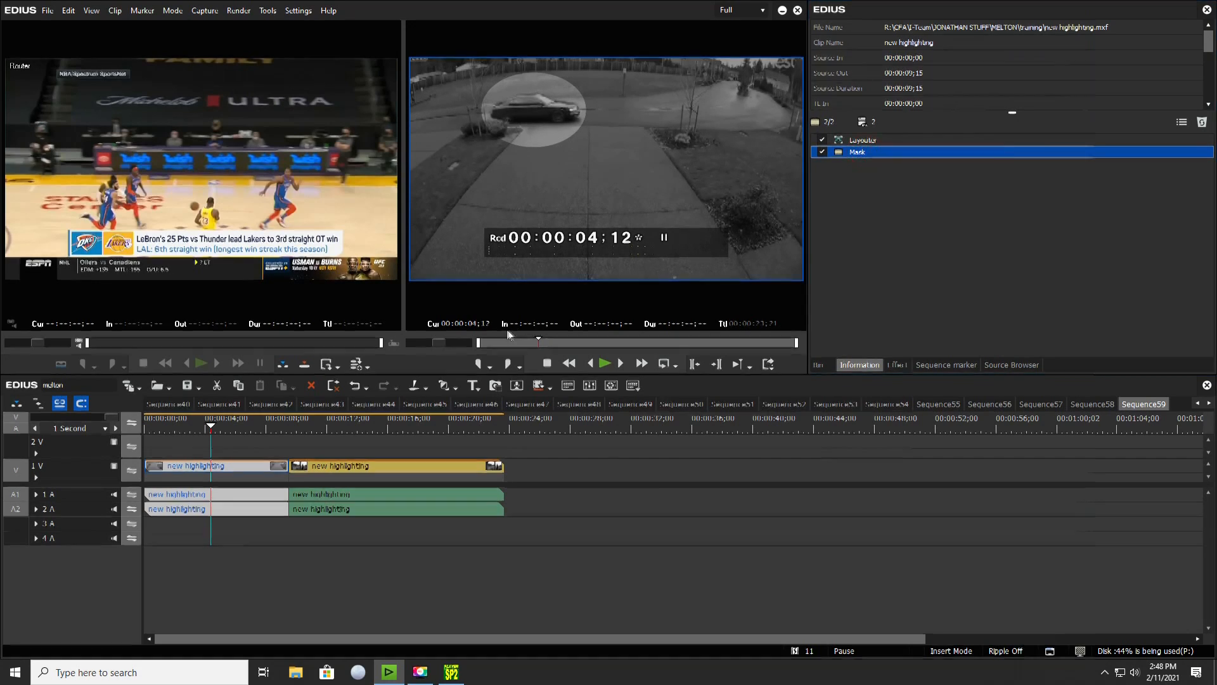
{"action": "left_click", "coordinate": [965, 109]}
{"action": "type", "text": "100"}
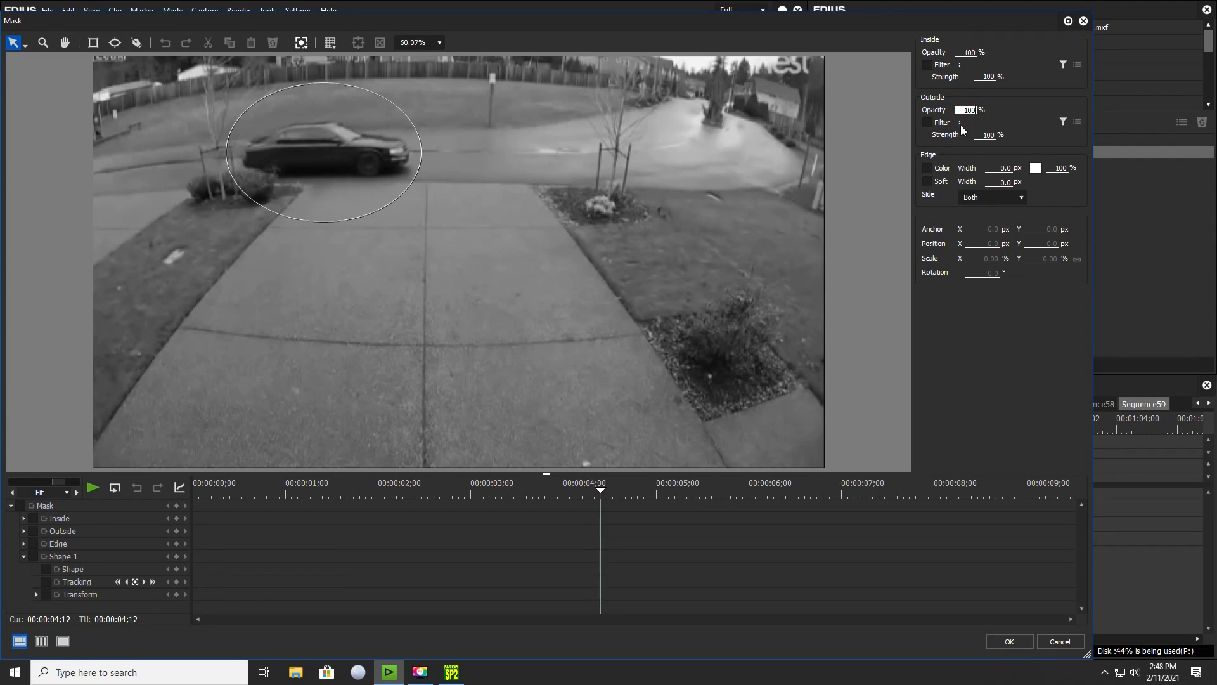
{"action": "left_click", "coordinate": [929, 170]}
{"action": "left_click", "coordinate": [1001, 170]}
{"action": "type", "text": "12"}
{"action": "left_click", "coordinate": [1010, 641]}
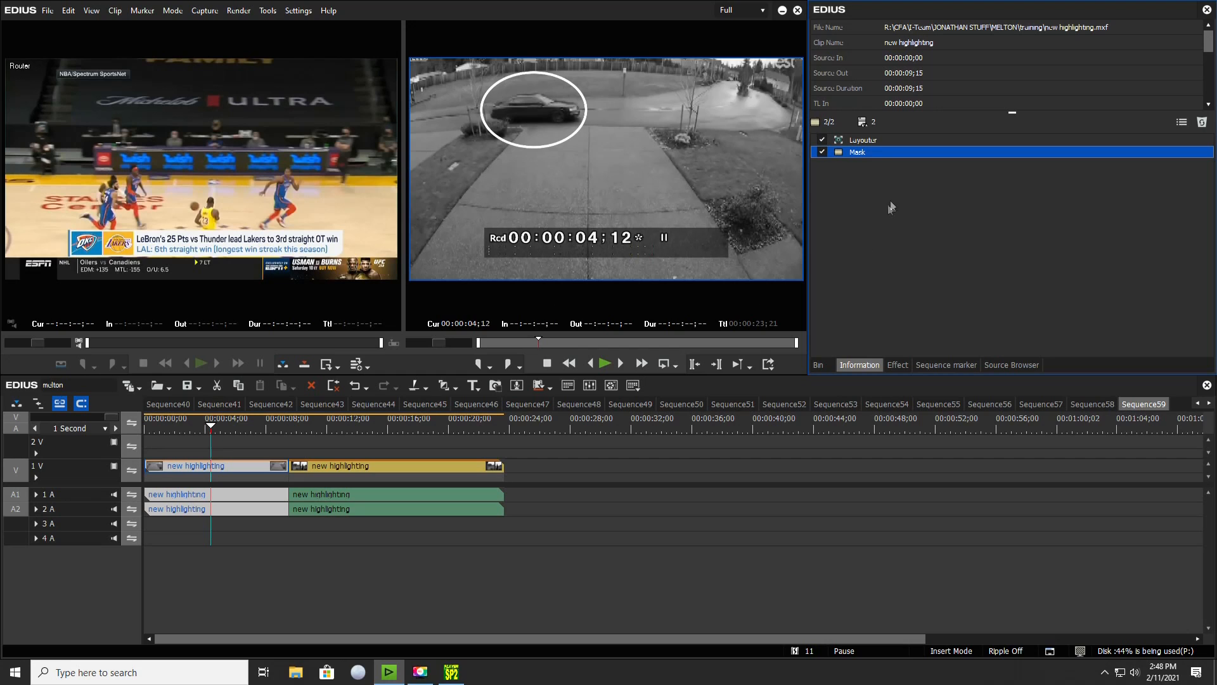
Step: Change the mask's edge color to yellow and apply the mask settings
{"action": "double_click", "coordinate": [869, 153]}
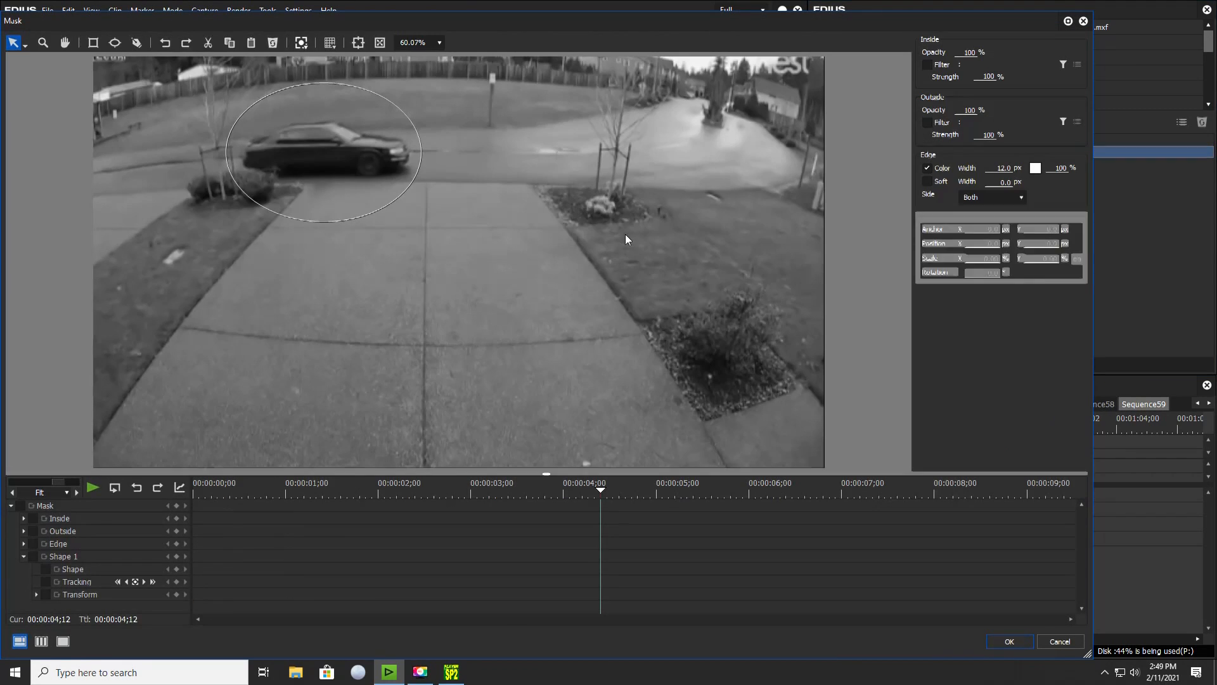
{"action": "left_click", "coordinate": [1035, 168]}
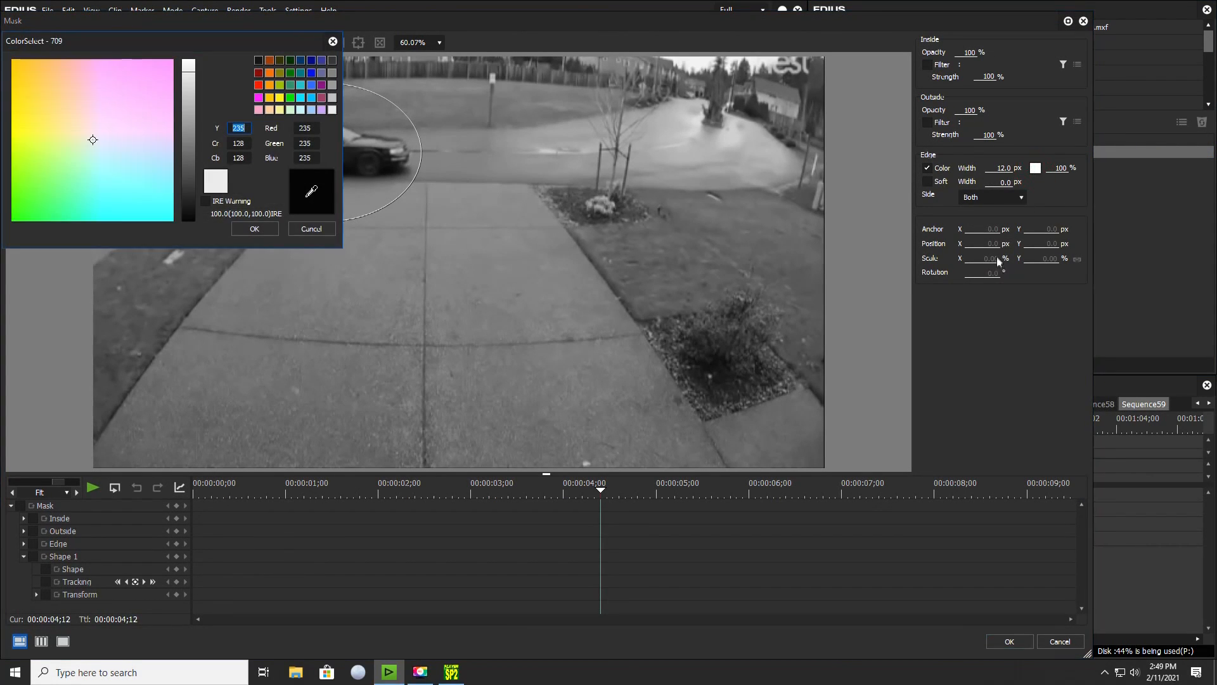
{"action": "left_click", "coordinate": [280, 99]}
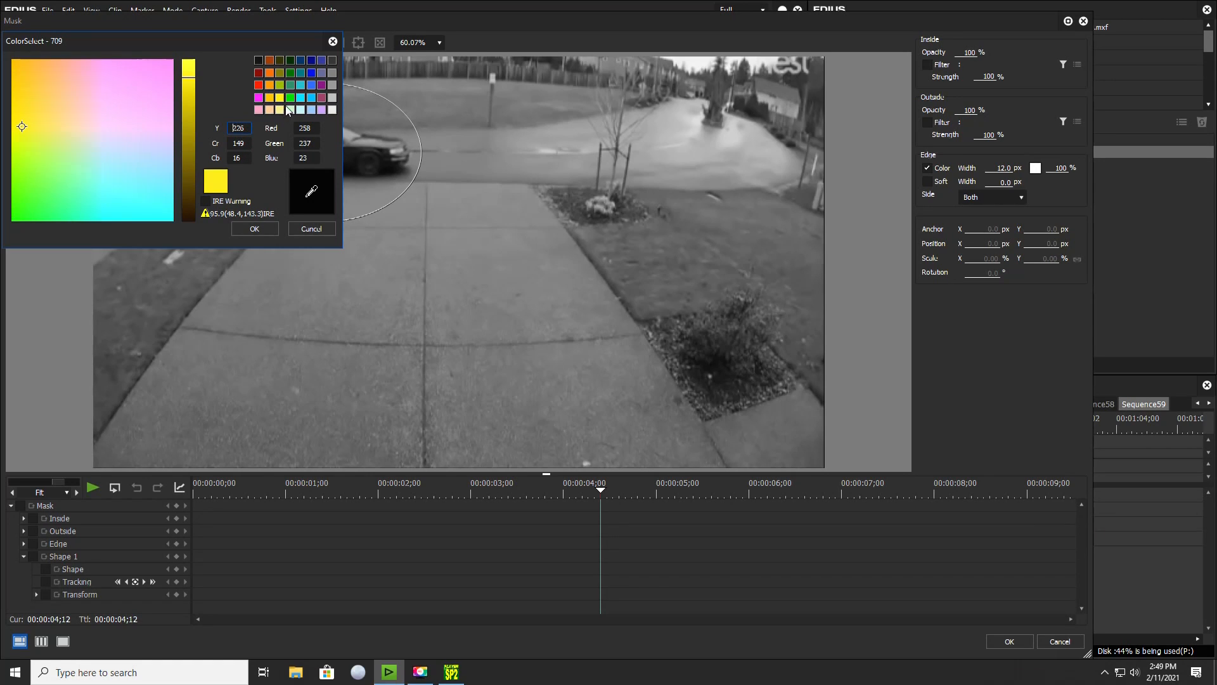
{"action": "left_click", "coordinate": [254, 229]}
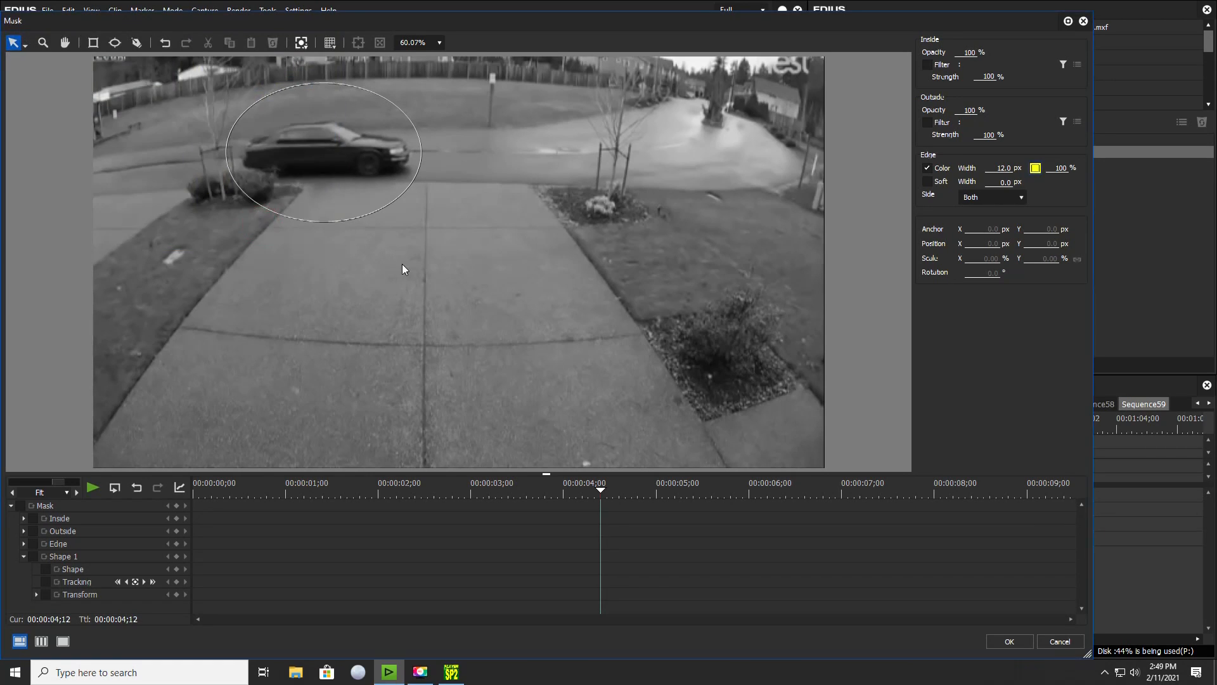
{"action": "left_click", "coordinate": [1009, 642]}
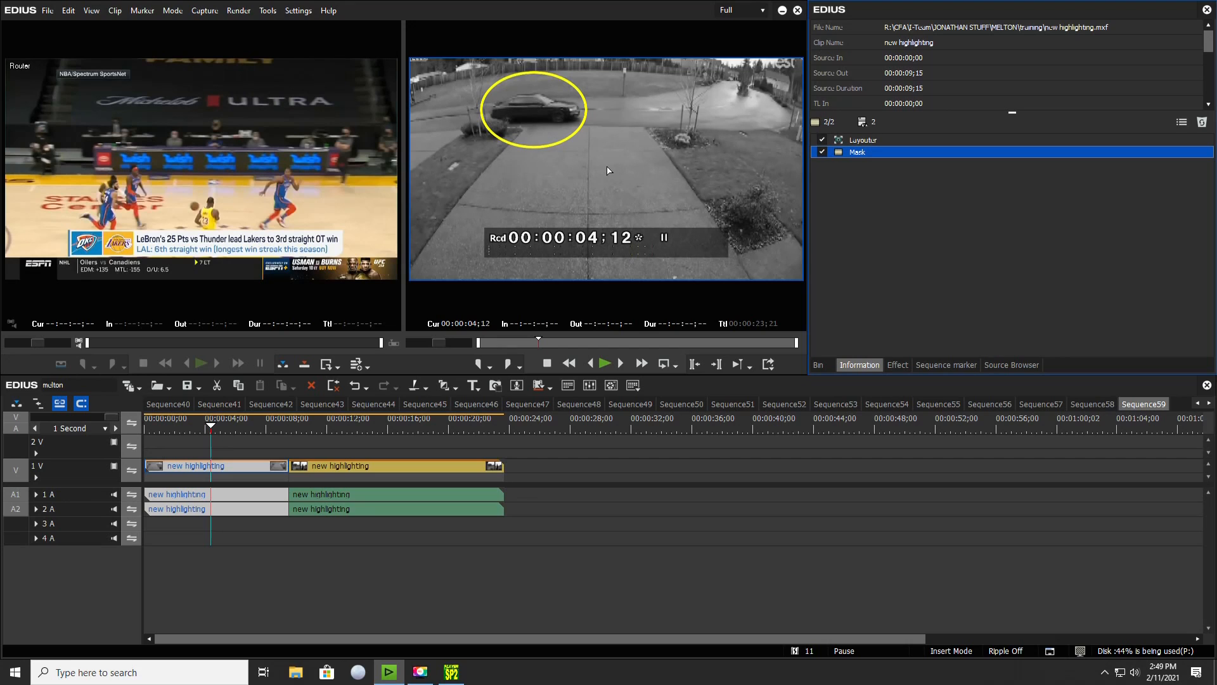
Step: Enable keyframing for the mask and keyframe the ellipse outside the frame's left edge at 00:00:00;00
{"action": "double_click", "coordinate": [859, 152]}
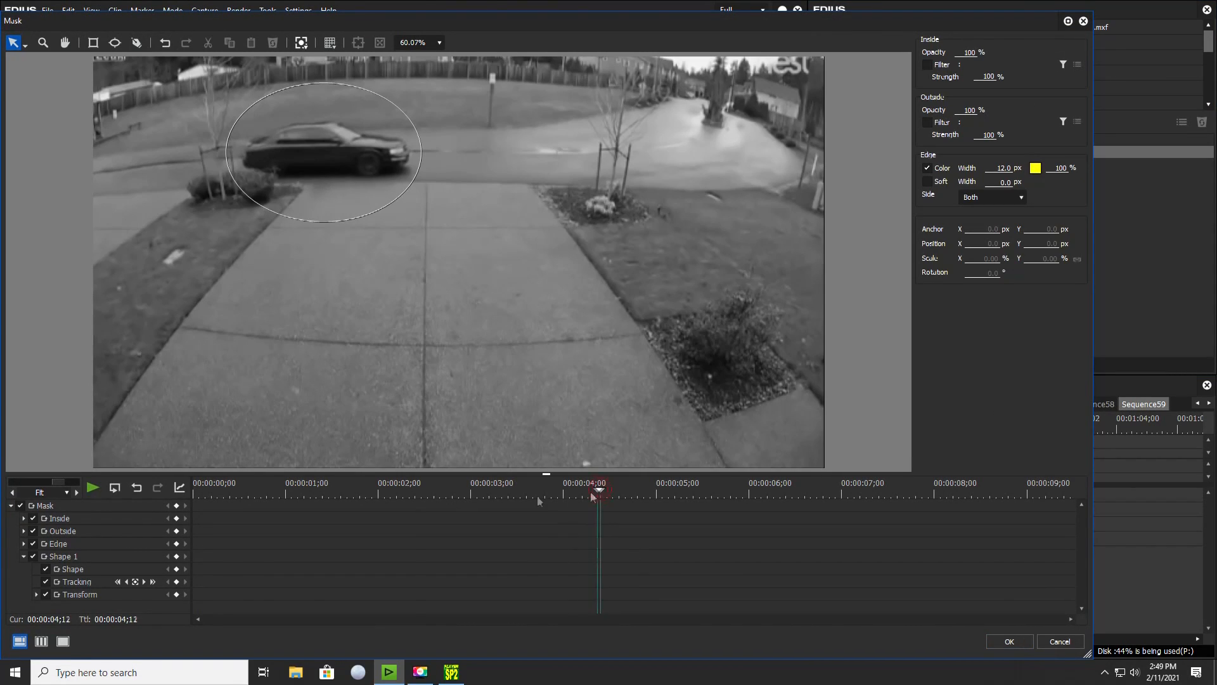
{"action": "left_click_drag", "start_coordinate": [591, 493], "coordinate": [182, 531]}
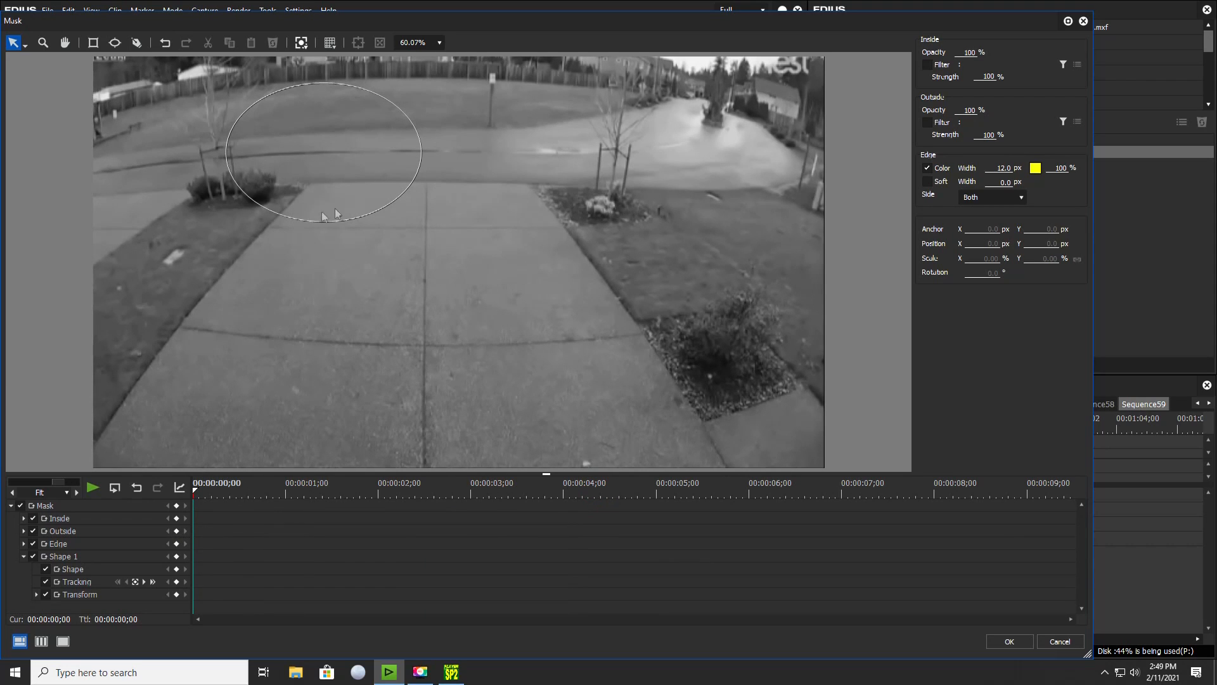
{"action": "left_click", "coordinate": [364, 201]}
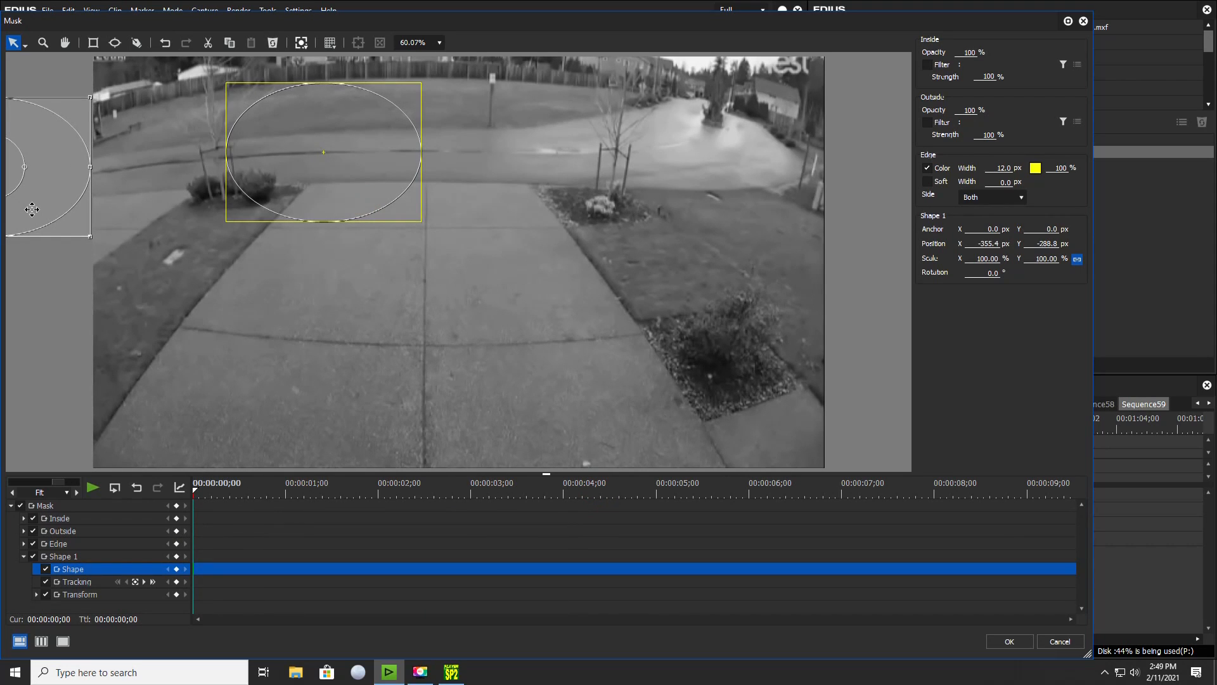
{"action": "left_click_drag", "start_coordinate": [32, 209], "coordinate": [28, 204]}
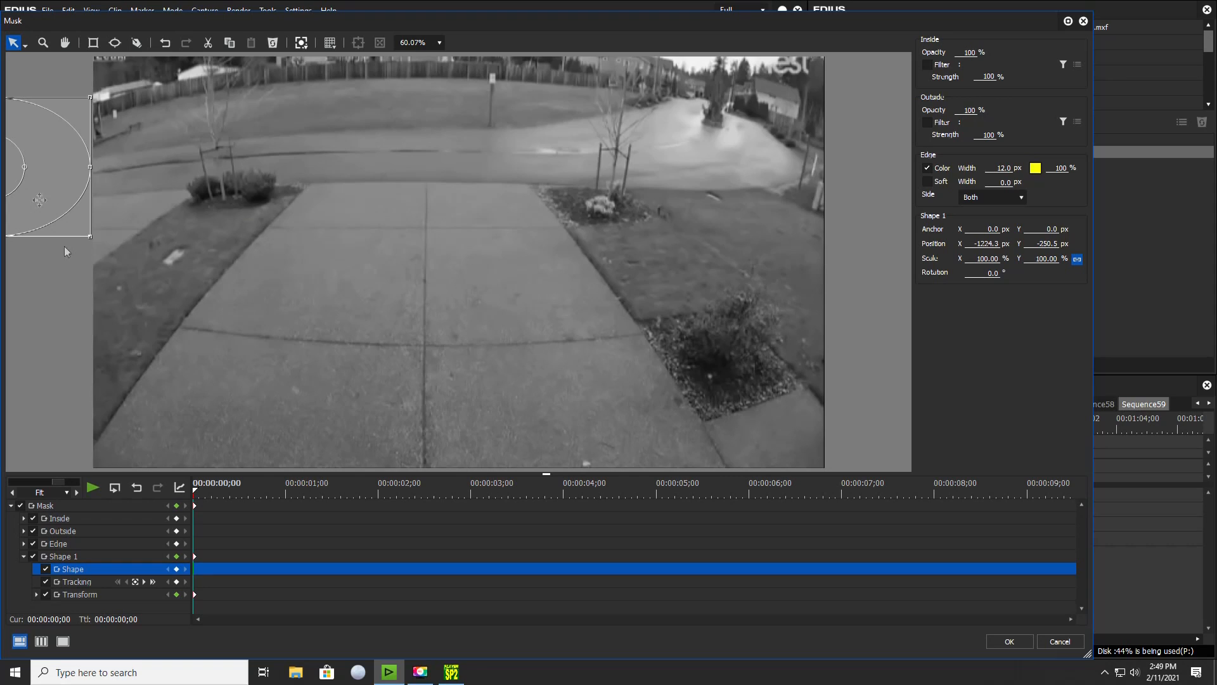
Step: Keyframe the ellipse moving in with the car as it enters the frame, at 00:00:00;23, 00:00:01;05 and 00:00:01;26
{"action": "left_click_drag", "start_coordinate": [194, 501], "coordinate": [263, 507]}
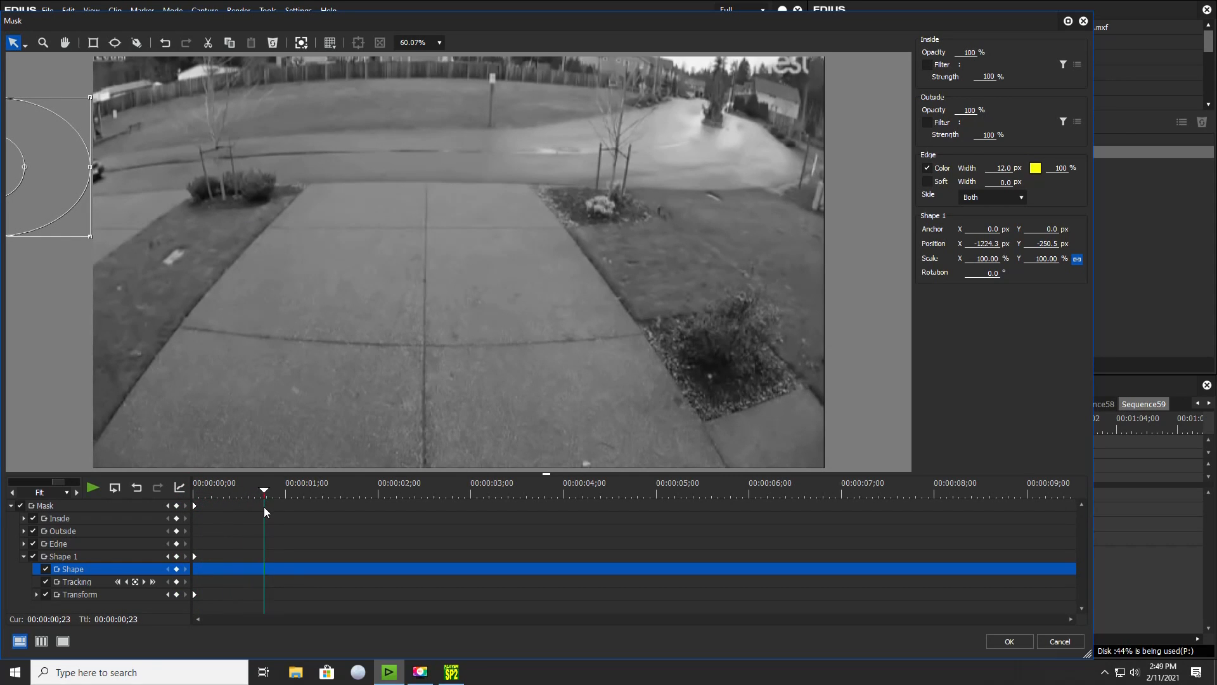
{"action": "left_click_drag", "start_coordinate": [55, 180], "coordinate": [102, 180]}
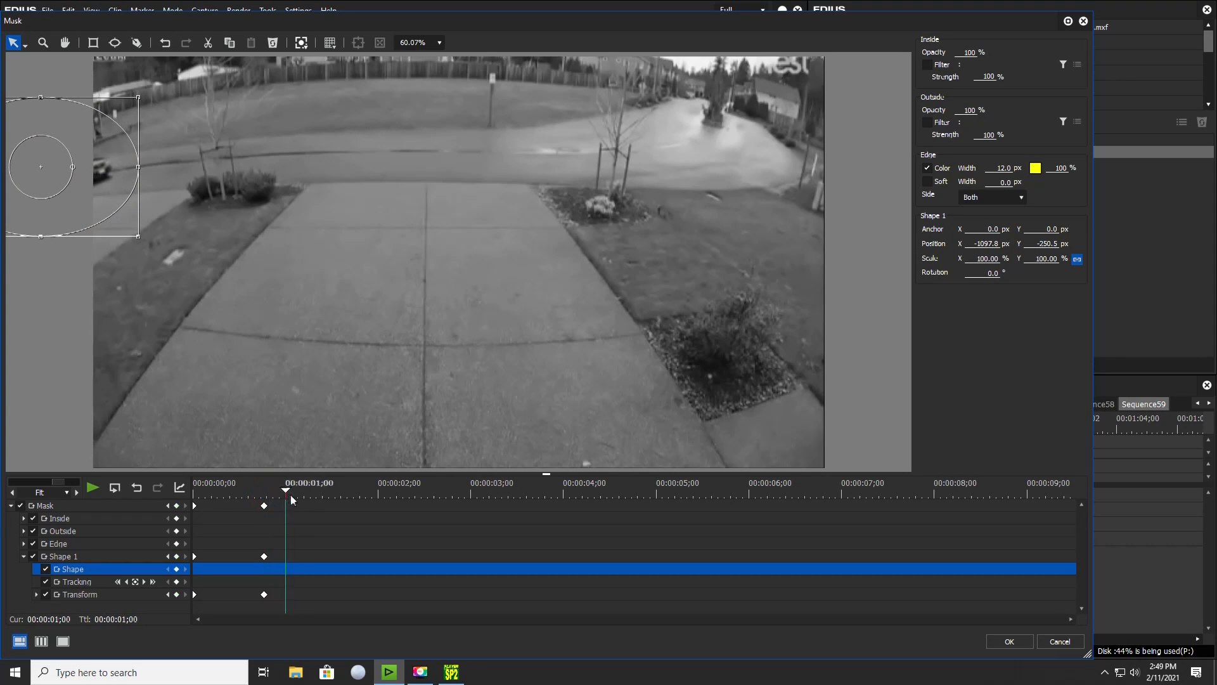
{"action": "left_click_drag", "start_coordinate": [58, 191], "coordinate": [114, 190]}
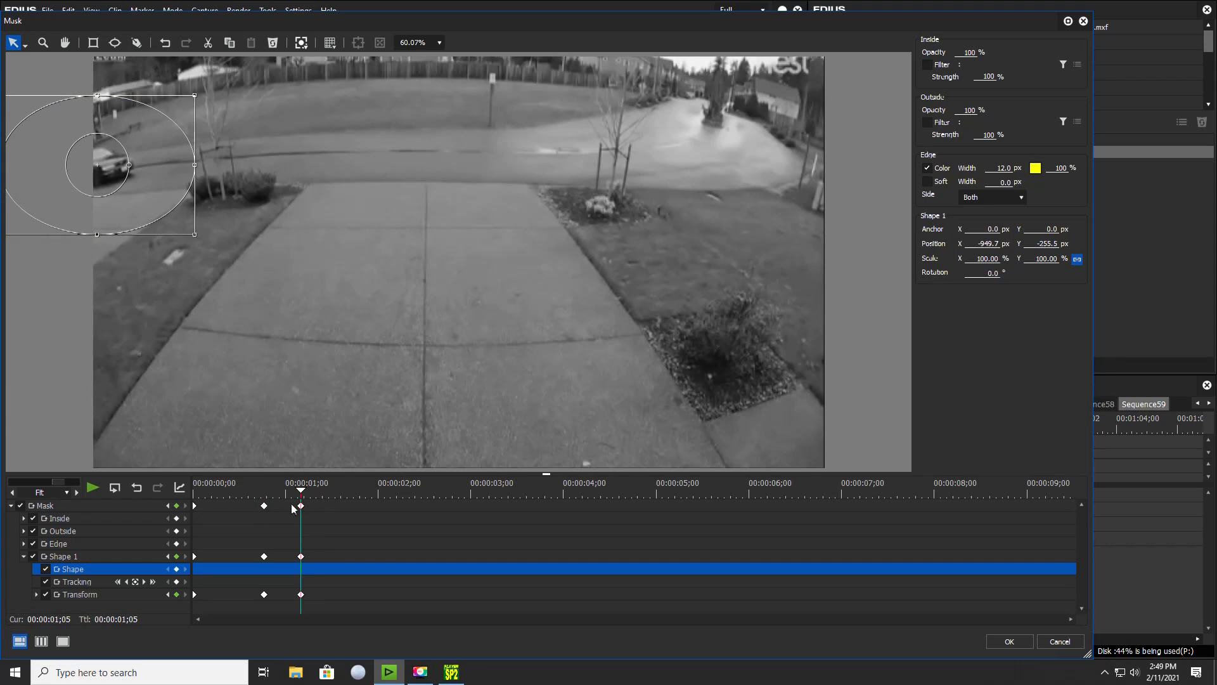
{"action": "left_click_drag", "start_coordinate": [336, 503], "coordinate": [365, 501]}
{"action": "left_click_drag", "start_coordinate": [107, 175], "coordinate": [149, 175]}
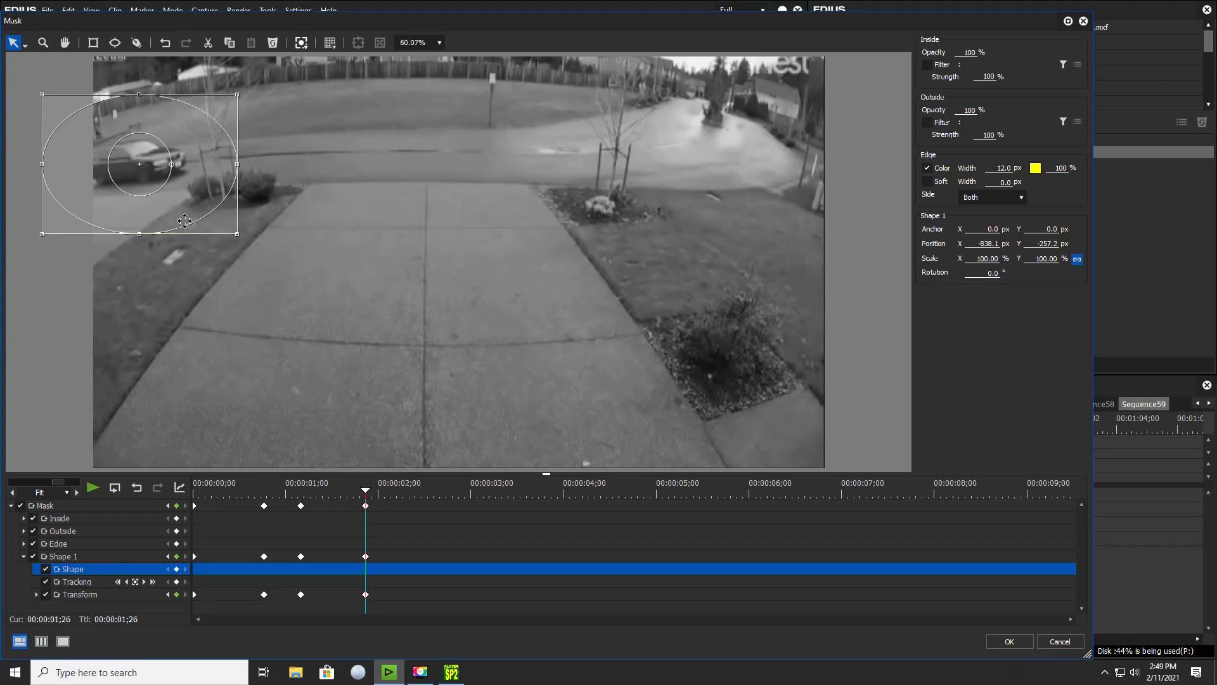
Step: Recenter the ellipse on the car with keyframes at 00:00:02;24, 00:00:03;13 and 00:00:03;29
{"action": "left_click_drag", "start_coordinate": [418, 501], "coordinate": [451, 507]}
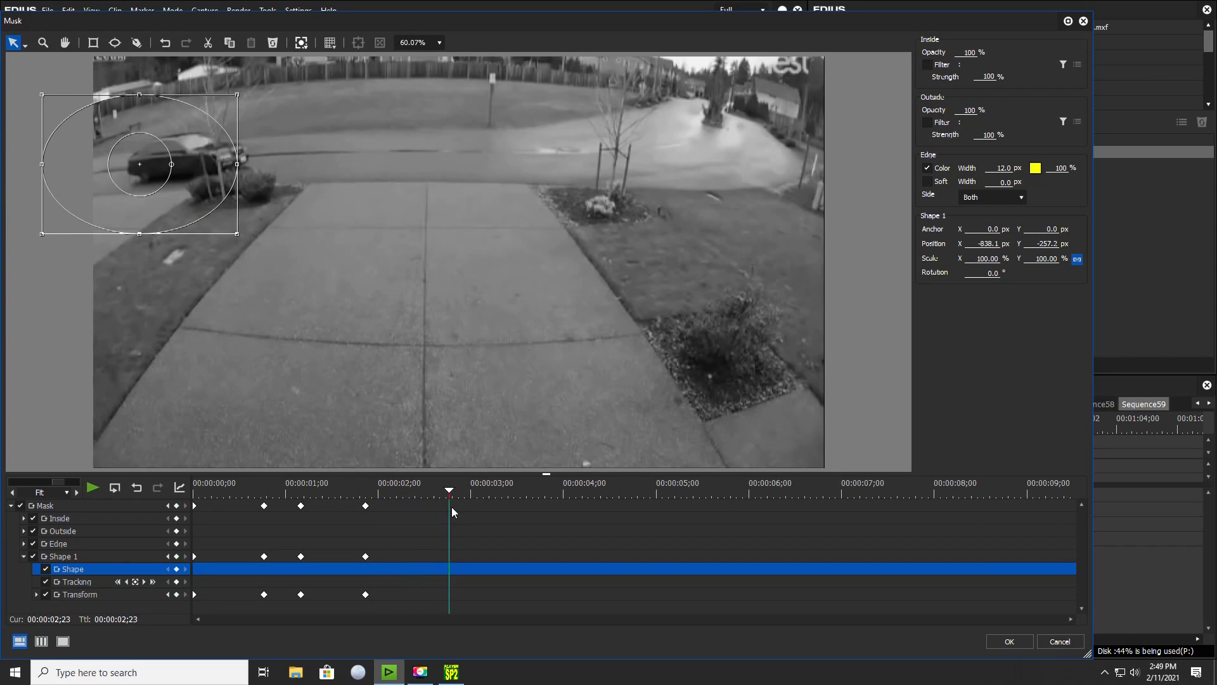
{"action": "left_click_drag", "start_coordinate": [168, 214], "coordinate": [244, 206]}
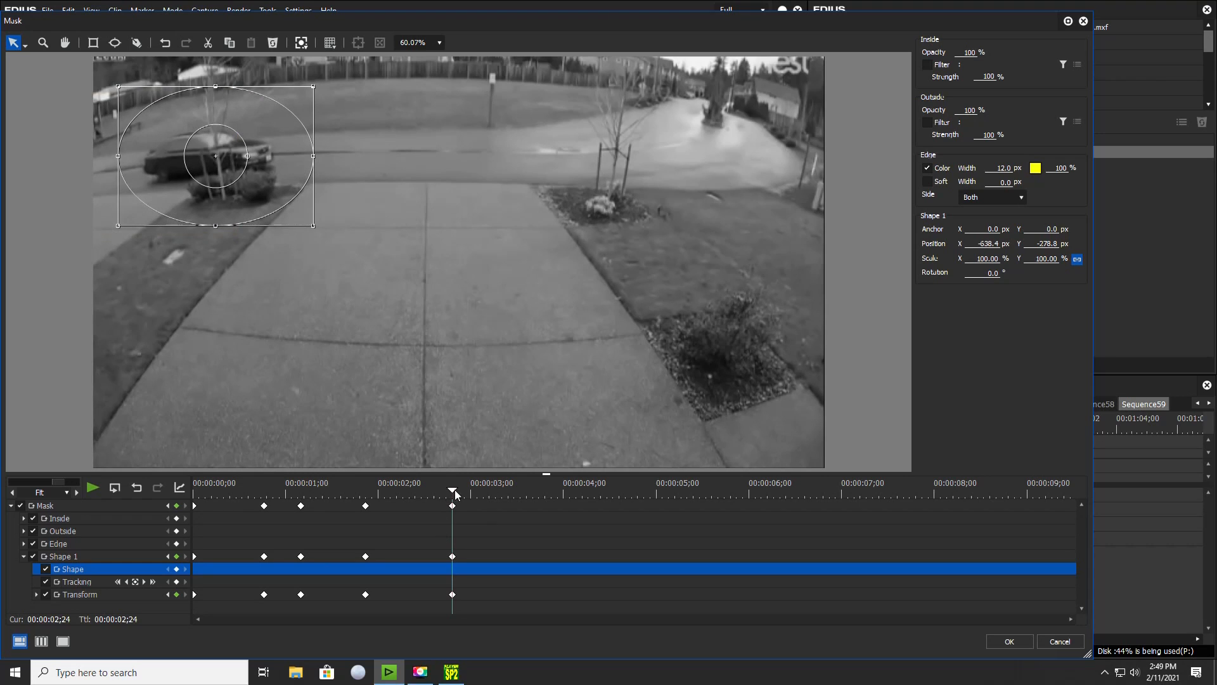
{"action": "left_click_drag", "start_coordinate": [469, 501], "coordinate": [513, 508]}
{"action": "left_click_drag", "start_coordinate": [208, 197], "coordinate": [257, 198]}
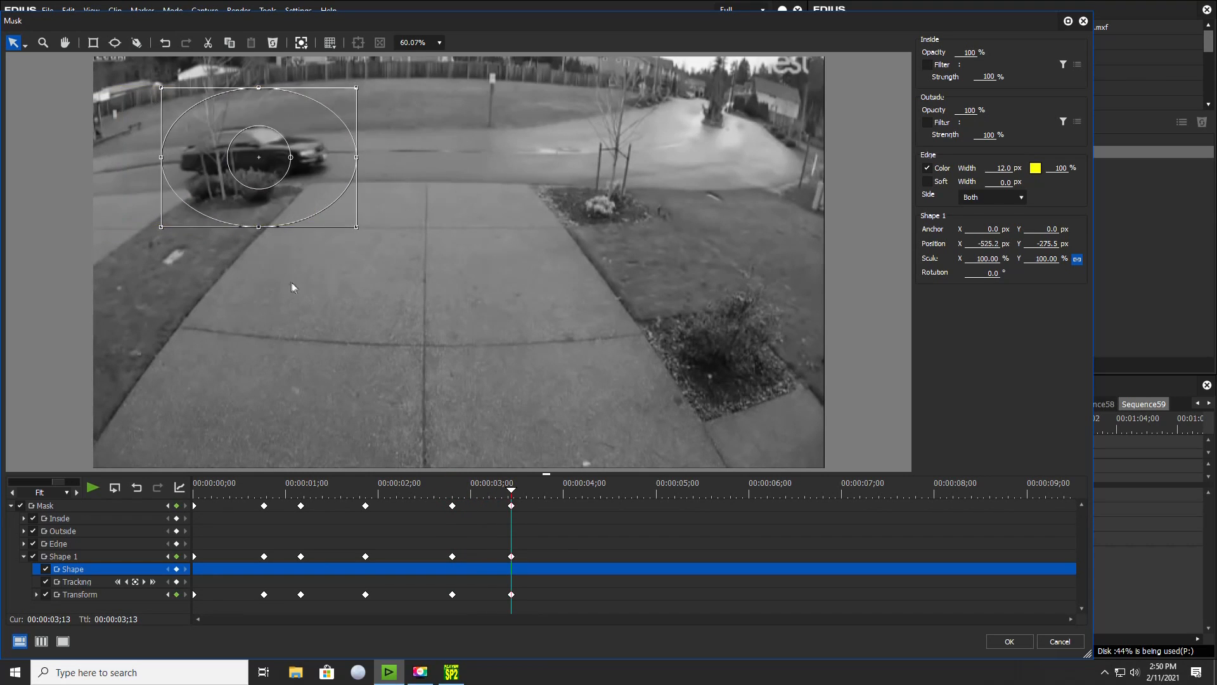
{"action": "left_click_drag", "start_coordinate": [513, 496], "coordinate": [560, 497]}
{"action": "left_click_drag", "start_coordinate": [271, 209], "coordinate": [297, 205]}
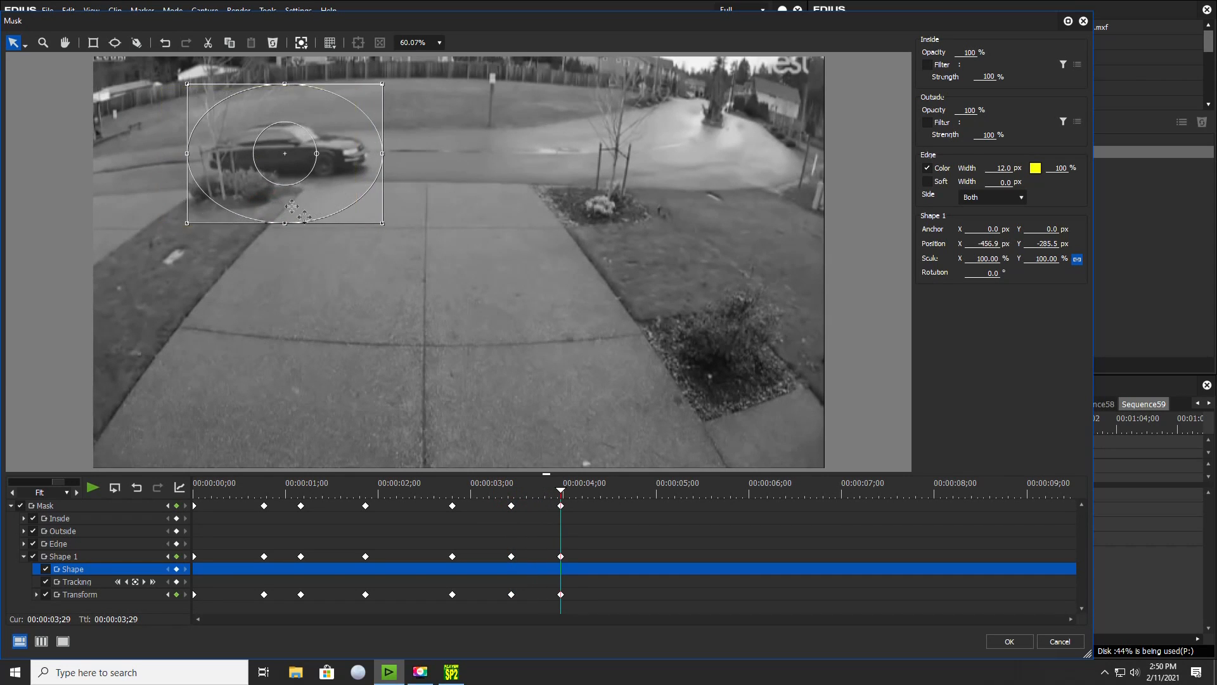
Step: Keyframe the ellipse over the car crossing the driveway at 00:00:04;12, 00:00:04;27 and about 5.5 seconds
{"action": "left_click_drag", "start_coordinate": [578, 504], "coordinate": [600, 498]}
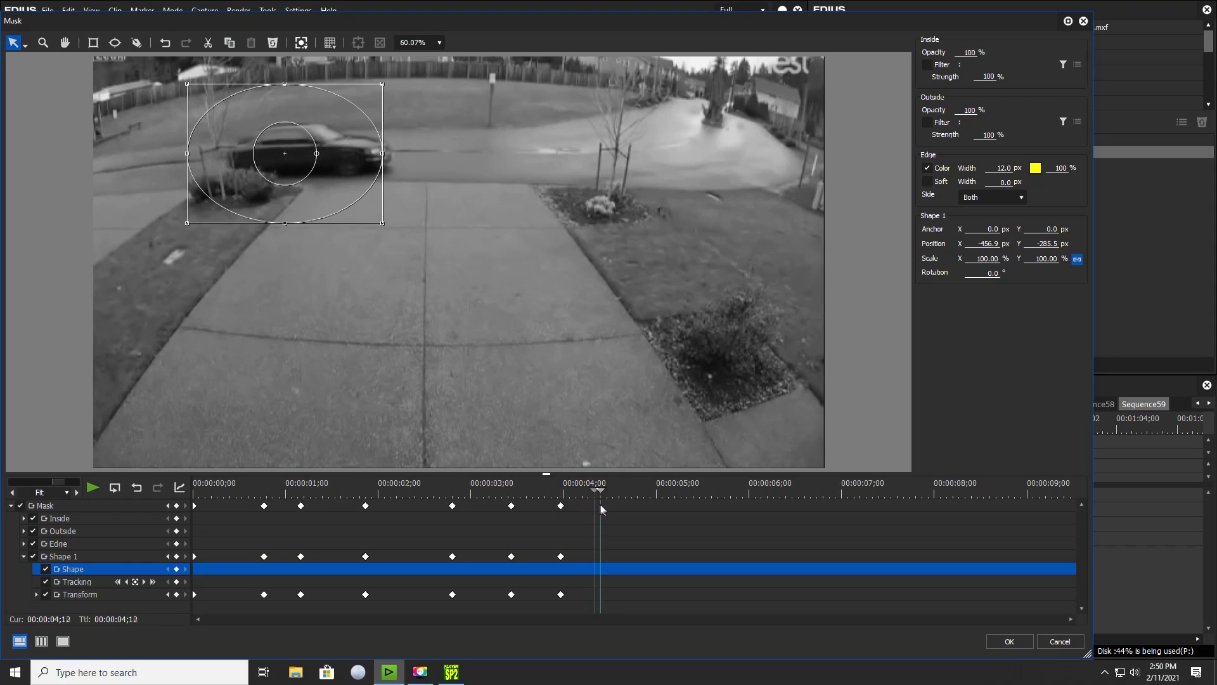
{"action": "left_click_drag", "start_coordinate": [280, 178], "coordinate": [319, 177]}
{"action": "left_click_drag", "start_coordinate": [614, 496], "coordinate": [649, 508]}
{"action": "left_click_drag", "start_coordinate": [342, 210], "coordinate": [398, 213]}
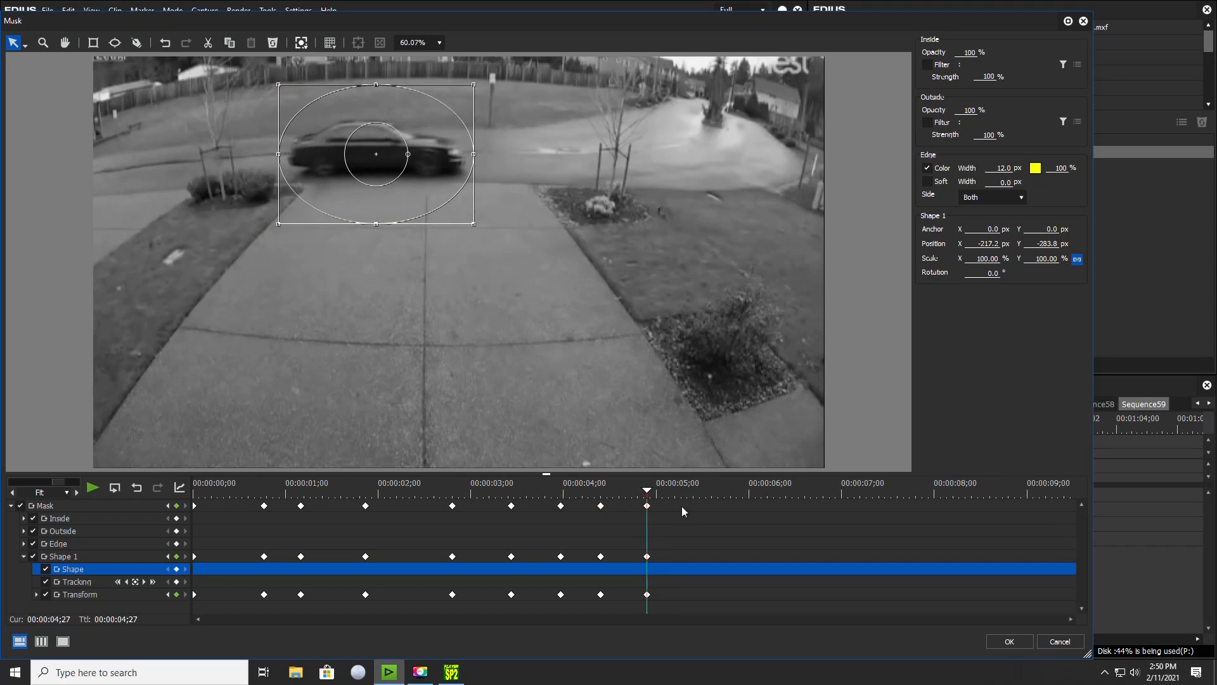
{"action": "left_click_drag", "start_coordinate": [650, 494], "coordinate": [700, 494]}
{"action": "left_click_drag", "start_coordinate": [369, 165], "coordinate": [451, 165]}
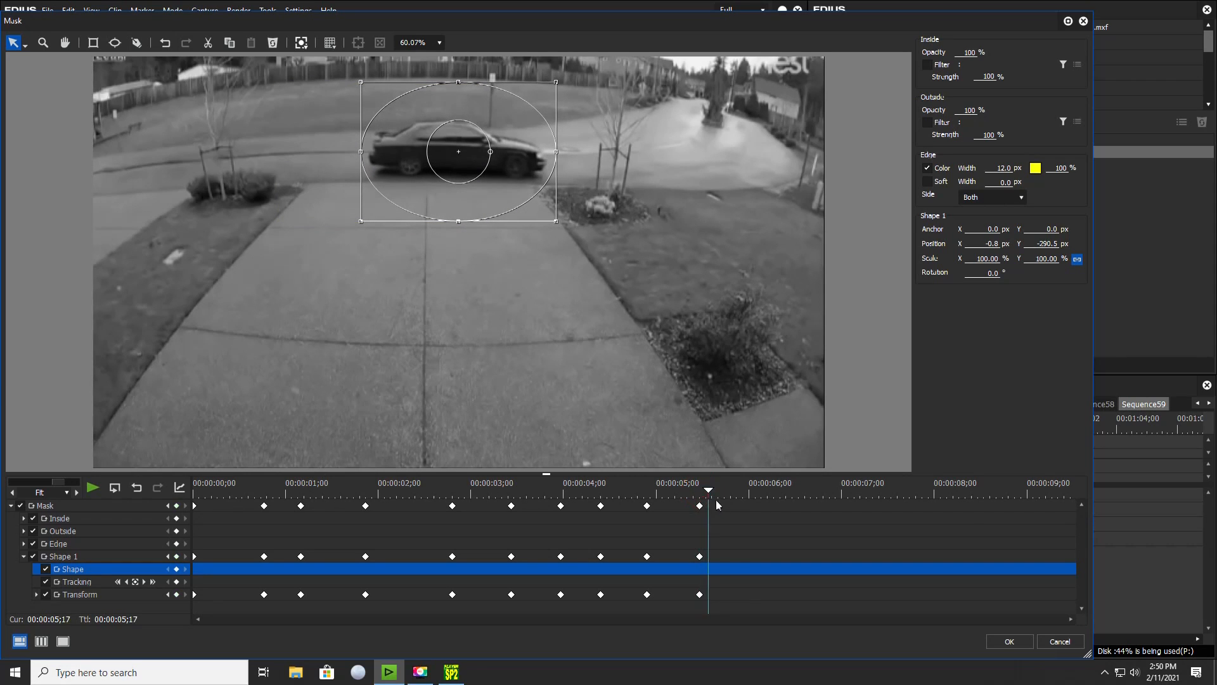
Step: Continue following the car with ellipse keyframes at 00:00:05;27, 00:00:06;09 and 00:00:06;20
{"action": "left_click", "coordinate": [740, 511]}
{"action": "left_click_drag", "start_coordinate": [470, 201], "coordinate": [540, 198]}
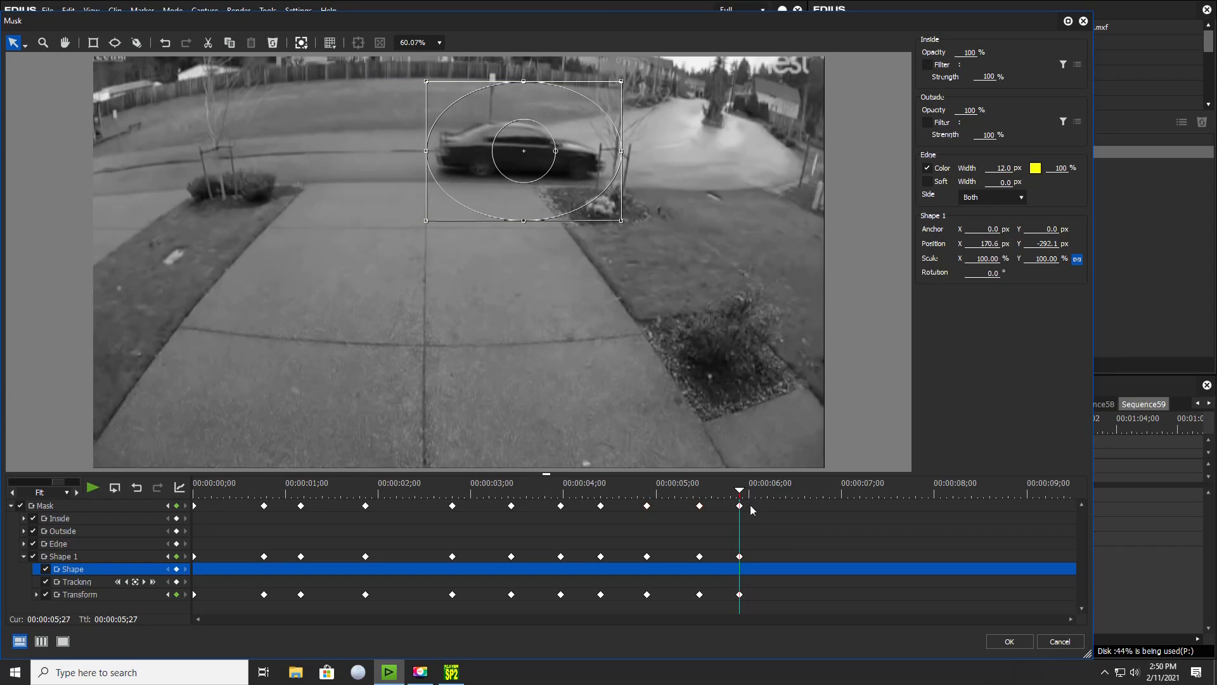
{"action": "left_click_drag", "start_coordinate": [744, 495], "coordinate": [777, 494]}
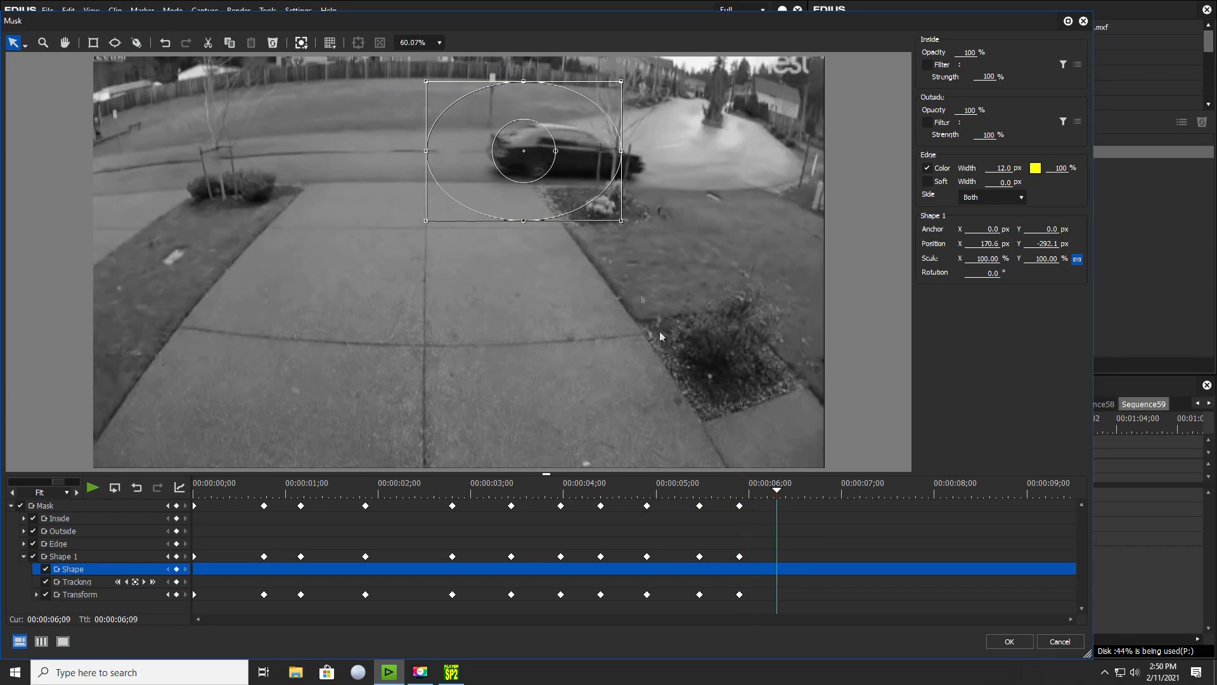
{"action": "left_click_drag", "start_coordinate": [535, 196], "coordinate": [576, 196]}
{"action": "left_click_drag", "start_coordinate": [789, 499], "coordinate": [810, 499]}
{"action": "left_click_drag", "start_coordinate": [594, 203], "coordinate": [644, 207]}
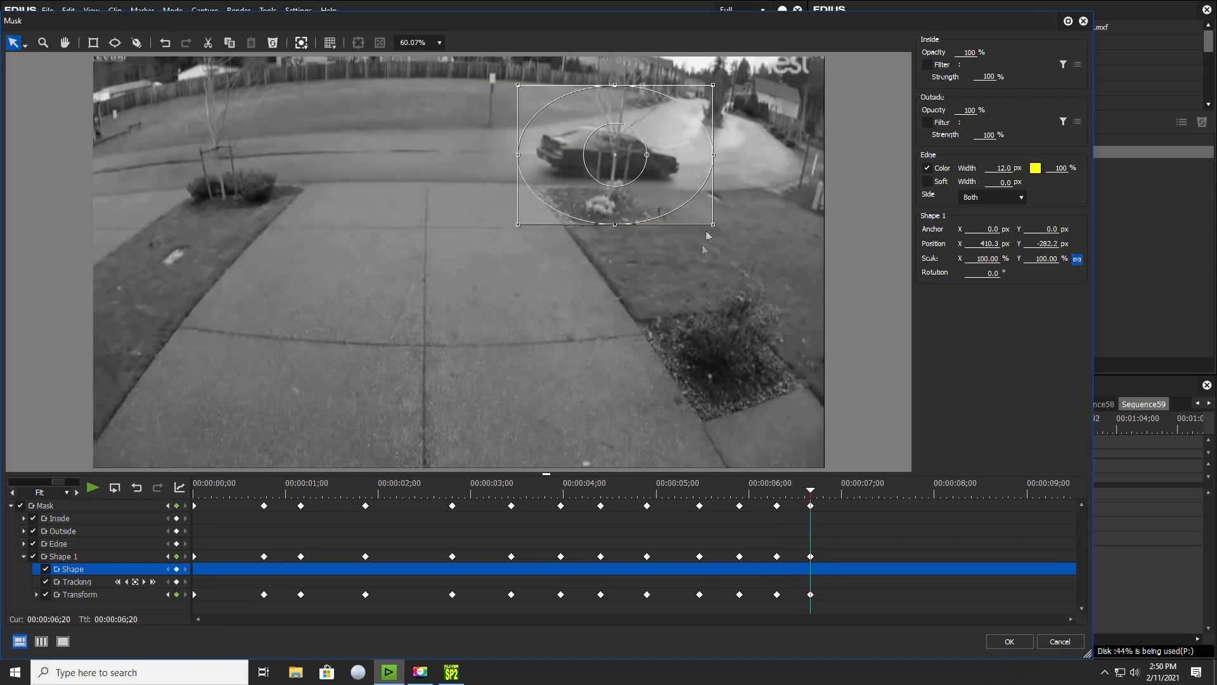
Step: Keyframe the ellipse on the departing car at about 00:00:07;00 and at about 7.5, 7.9 and 8.5 seconds
{"action": "left_click_drag", "start_coordinate": [828, 502], "coordinate": [845, 501]}
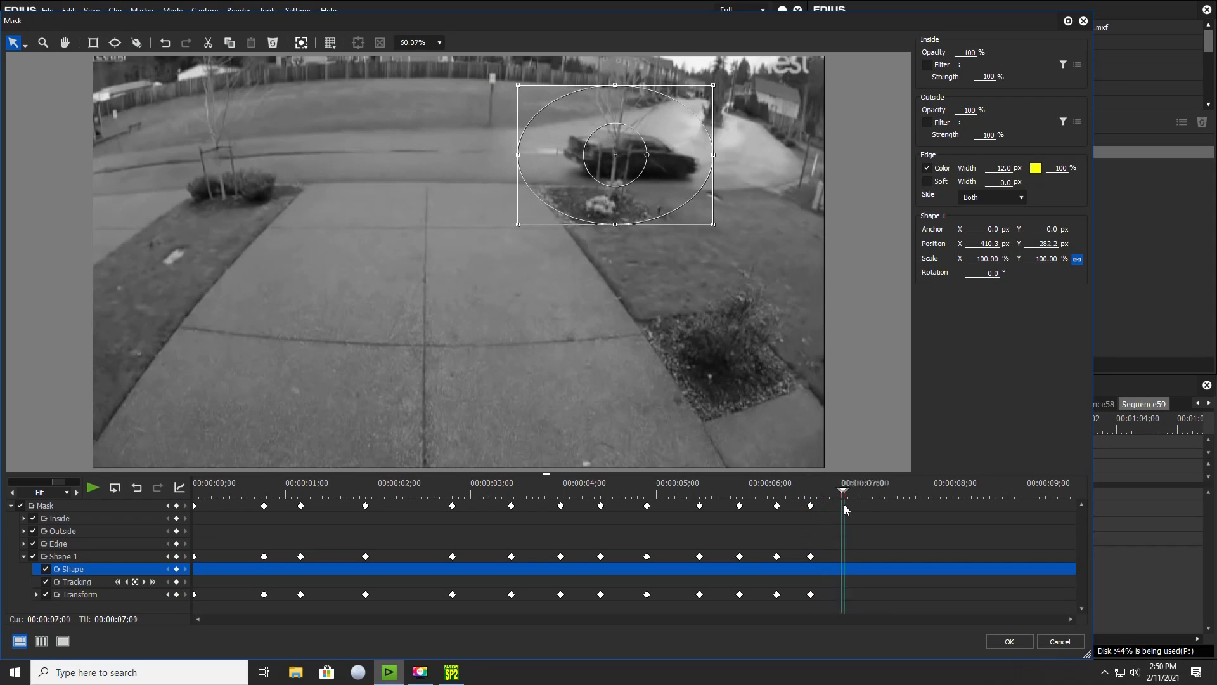
{"action": "left_click_drag", "start_coordinate": [623, 193], "coordinate": [663, 193]}
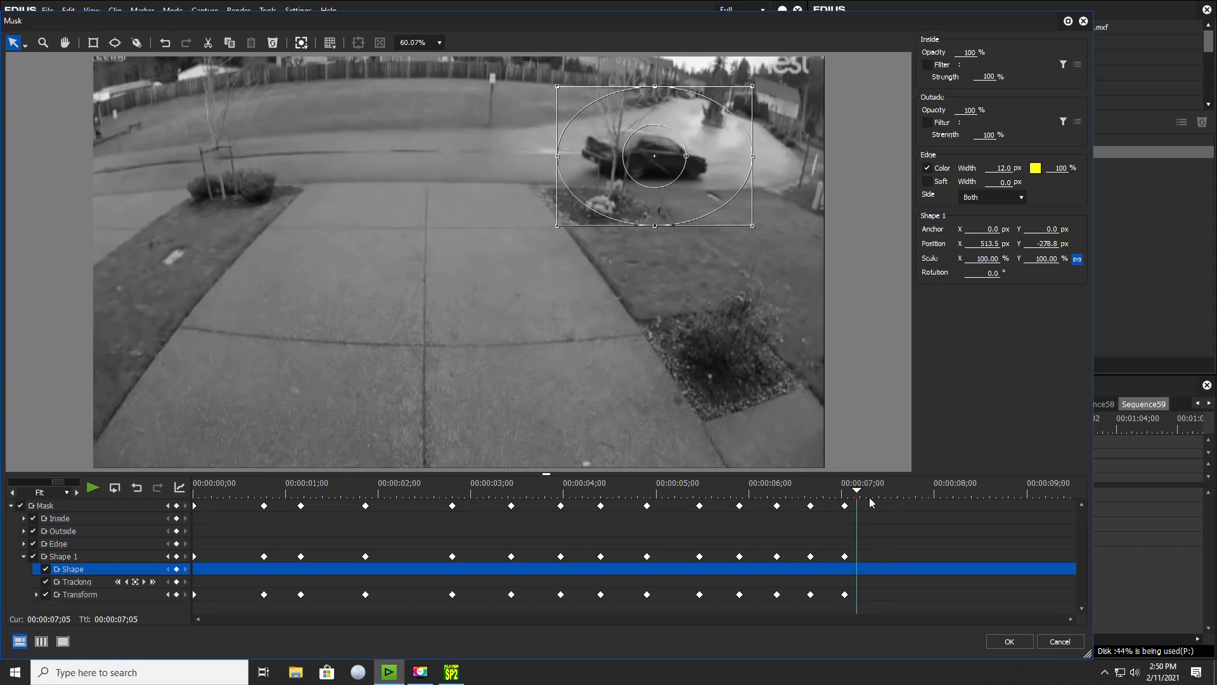
{"action": "left_click_drag", "start_coordinate": [870, 503], "coordinate": [888, 501]}
{"action": "left_click_drag", "start_coordinate": [660, 222], "coordinate": [694, 221]}
{"action": "left_click_drag", "start_coordinate": [893, 494], "coordinate": [928, 492]}
{"action": "left_click_drag", "start_coordinate": [707, 208], "coordinate": [730, 208]}
{"action": "left_click_drag", "start_coordinate": [943, 501], "coordinate": [984, 500]}
{"action": "left_click_drag", "start_coordinate": [724, 184], "coordinate": [745, 186]}
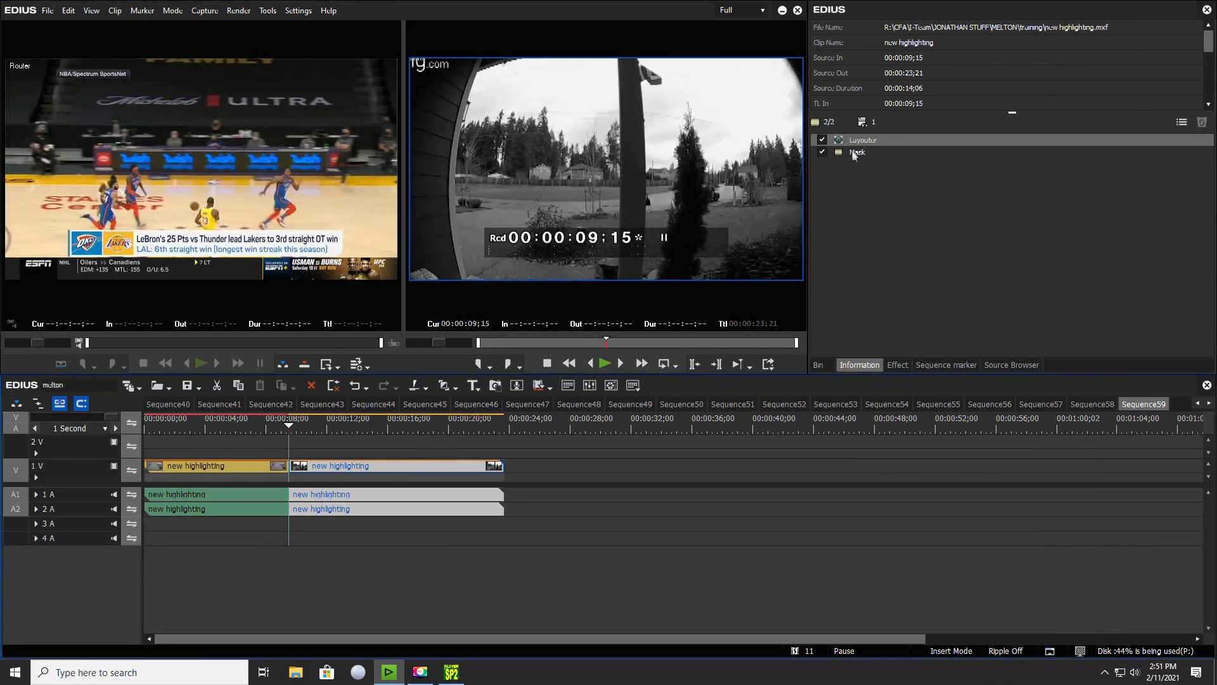
Step: Create an elliptical mask near the porch post on the second clip, with a 12 px yellow colored edge
{"action": "double_click", "coordinate": [856, 152]}
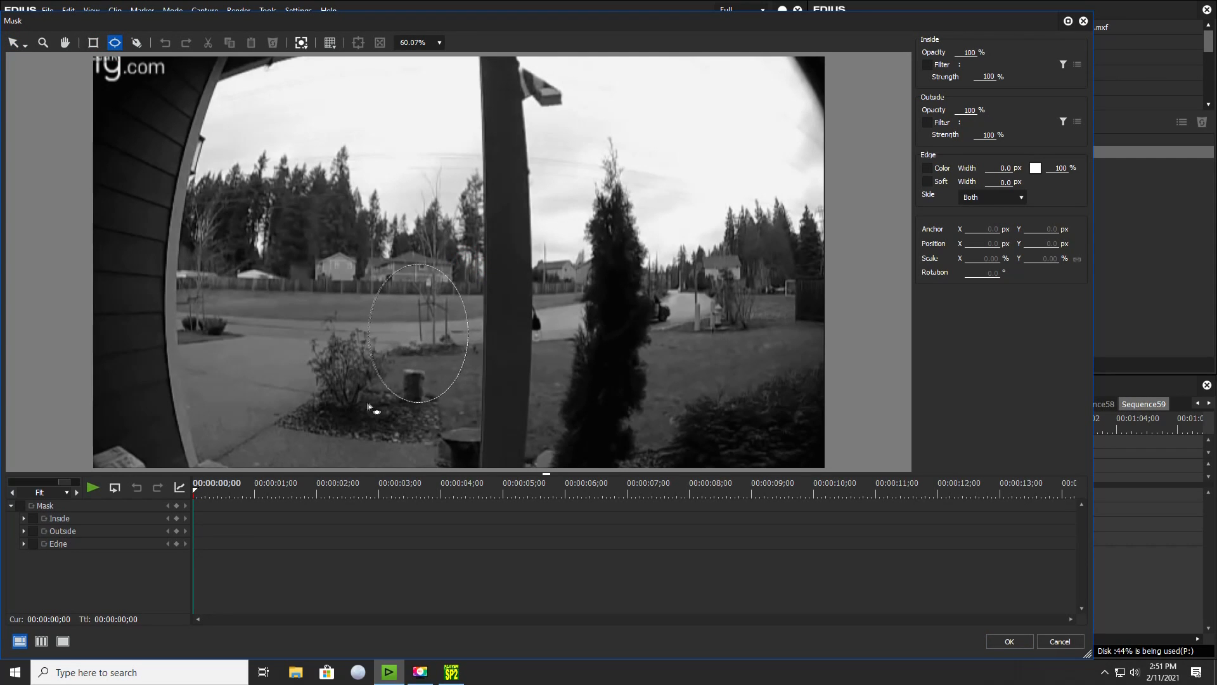
{"action": "left_click_drag", "start_coordinate": [429, 367], "coordinate": [487, 355]}
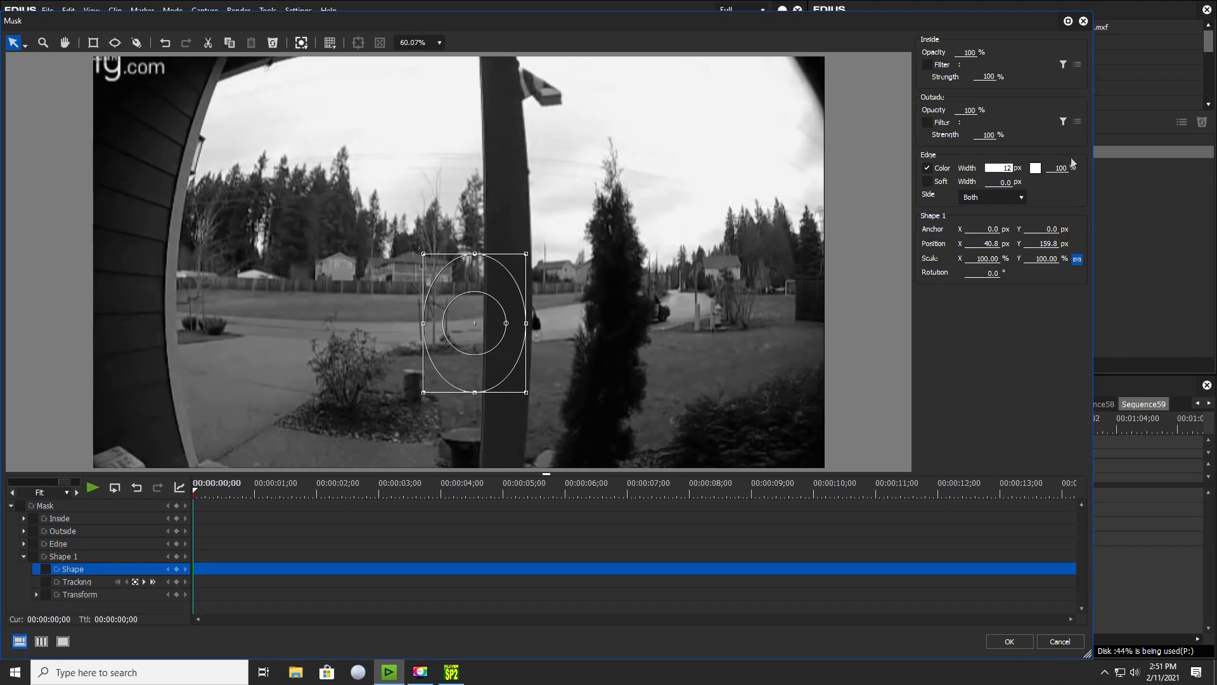
{"action": "left_click", "coordinate": [1037, 168]}
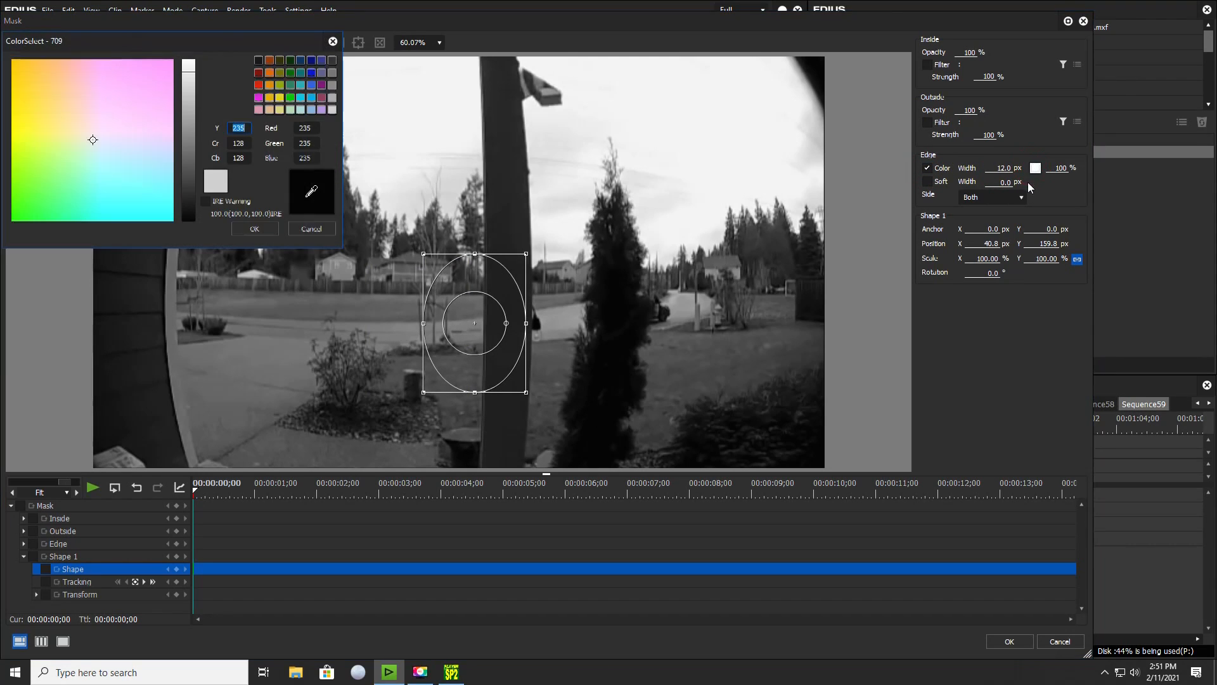
{"action": "left_click", "coordinate": [283, 97]}
{"action": "left_click", "coordinate": [263, 227]}
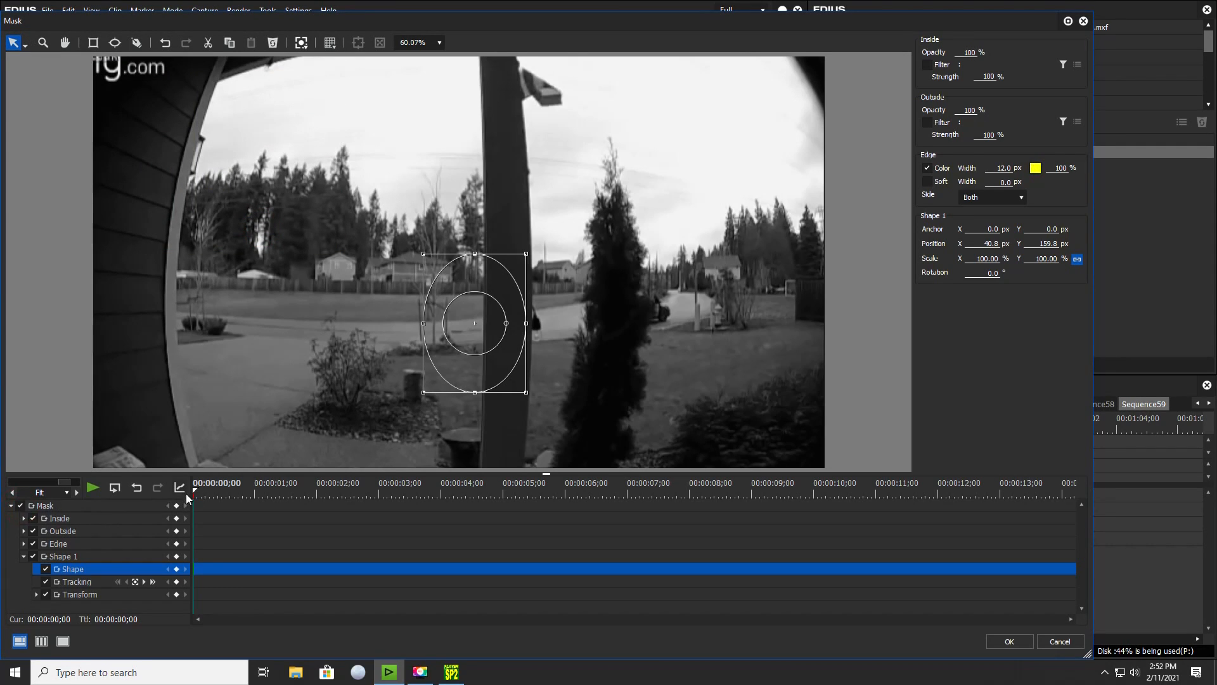
Step: Keyframe the ellipse, scaled to 74.07%, over the person by the tall tree at 00:00:00;00, 00:00:00;07 and 00:00:00;13
{"action": "left_click_drag", "start_coordinate": [195, 495], "coordinate": [175, 509]}
{"action": "left_click_drag", "start_coordinate": [477, 350], "coordinate": [629, 319]}
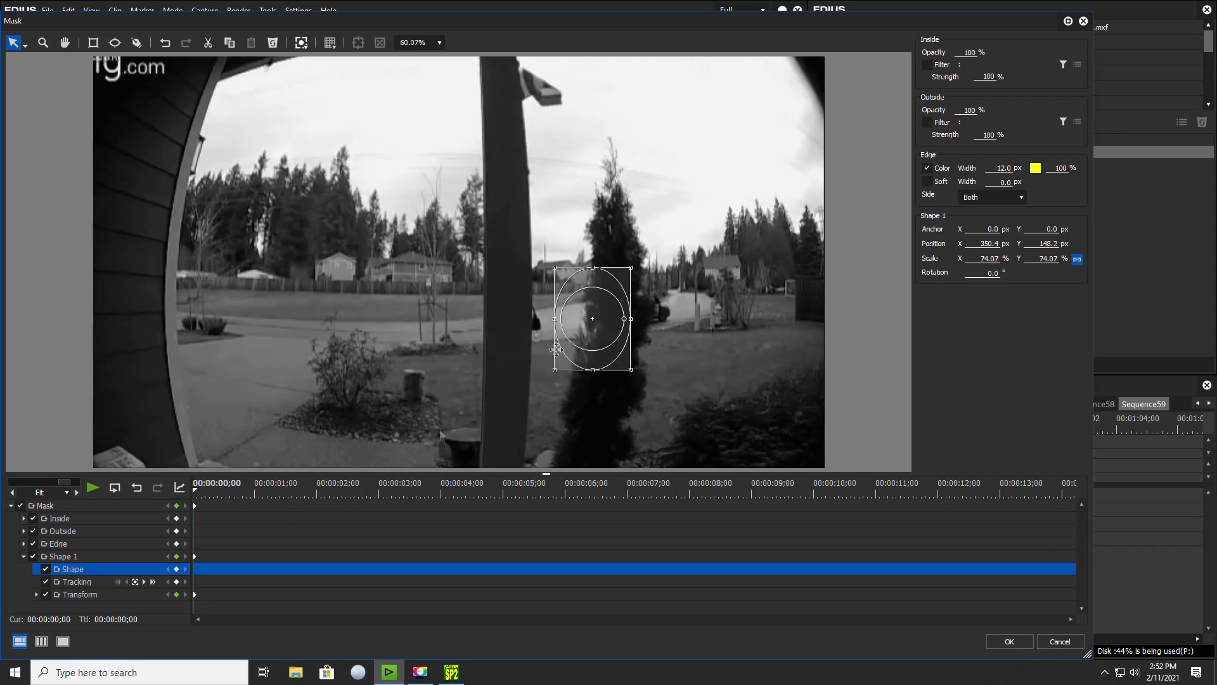
{"action": "left_click_drag", "start_coordinate": [197, 492], "coordinate": [208, 495]}
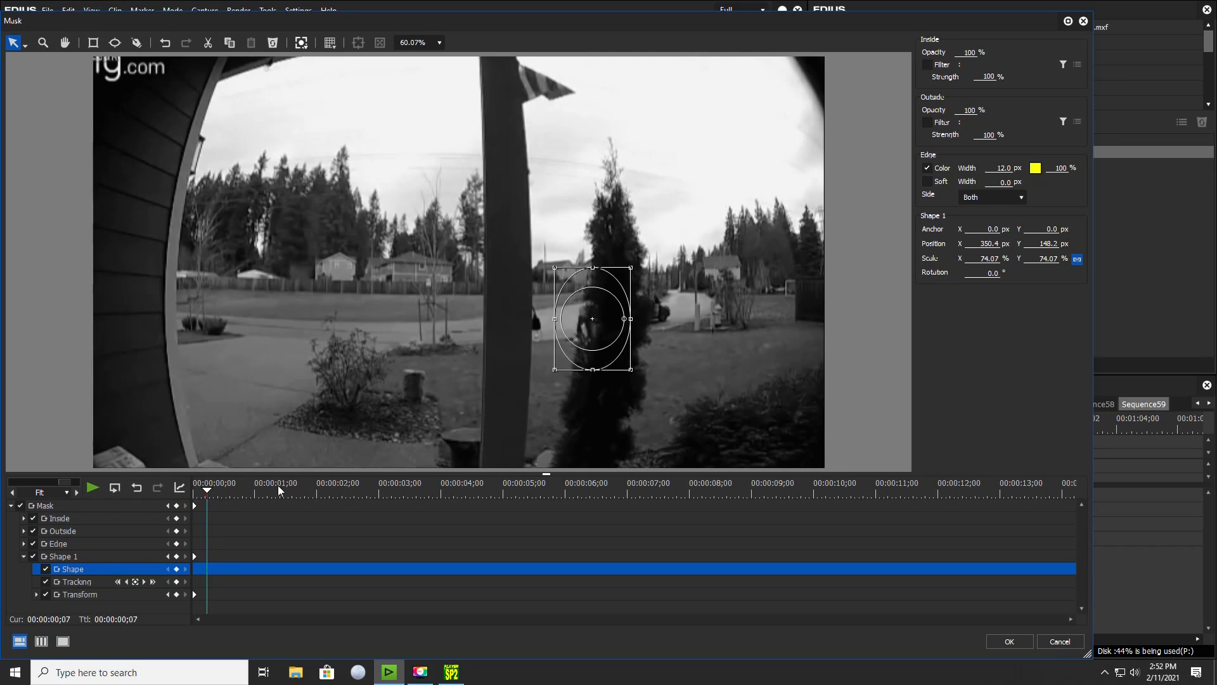
{"action": "left_click_drag", "start_coordinate": [558, 352], "coordinate": [551, 350]}
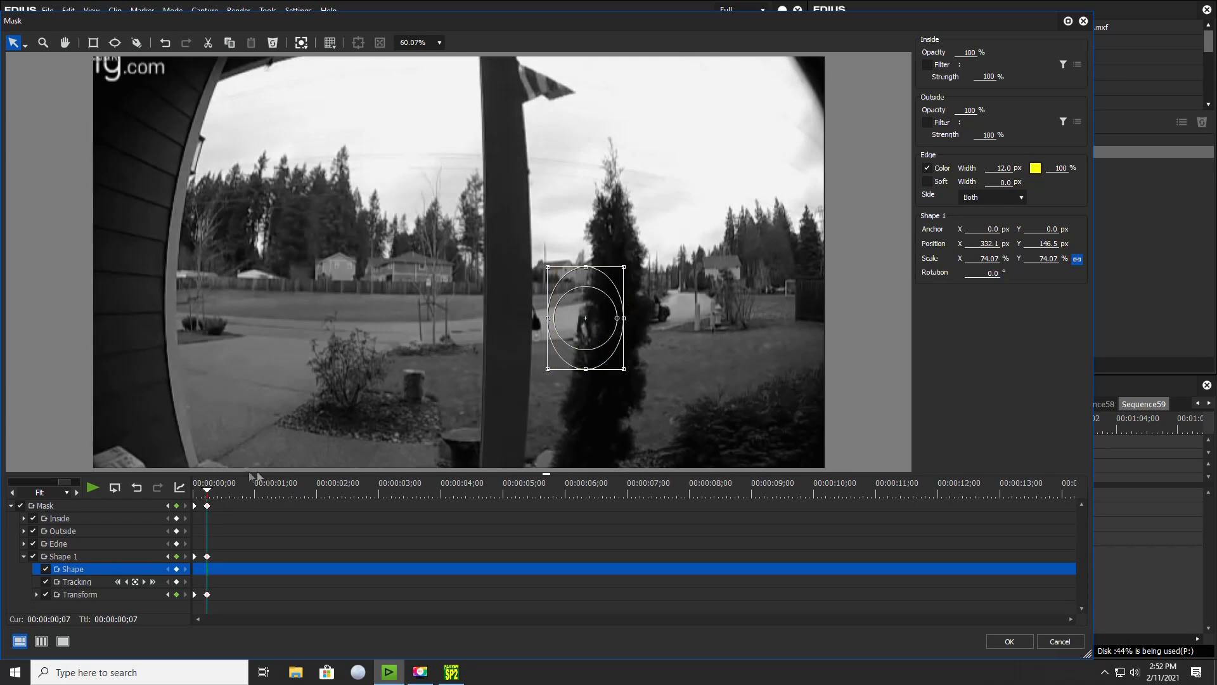
{"action": "left_click", "coordinate": [219, 494]}
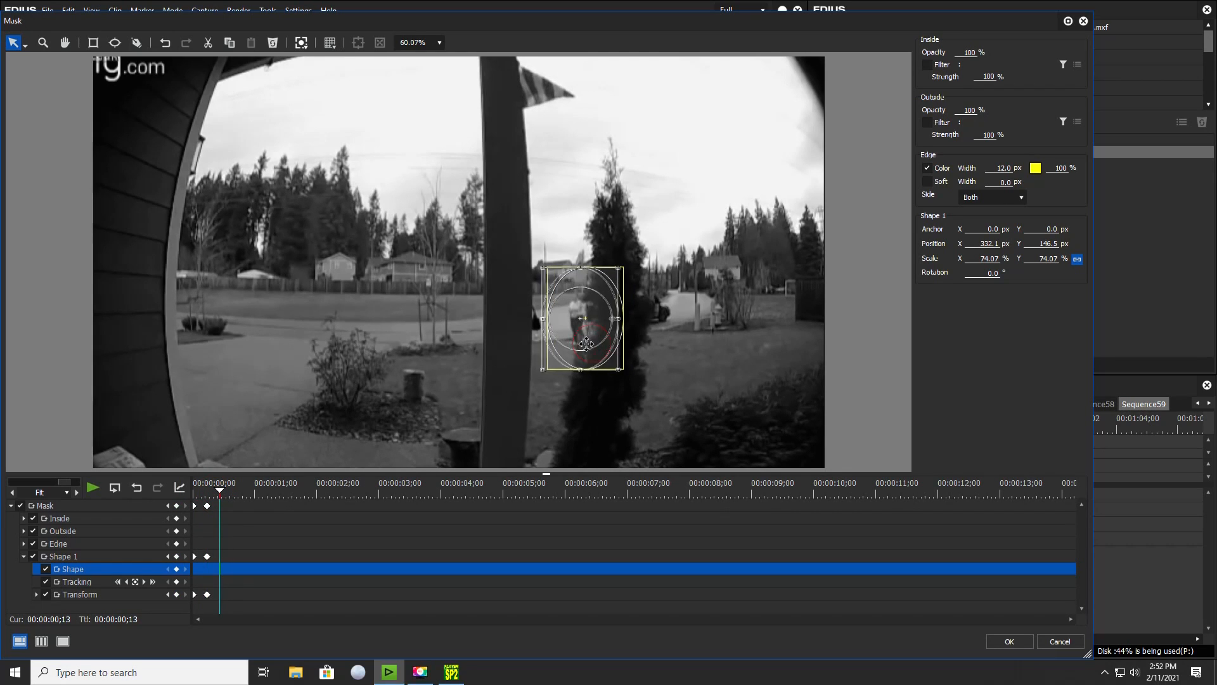
{"action": "left_click_drag", "start_coordinate": [583, 343], "coordinate": [573, 344]}
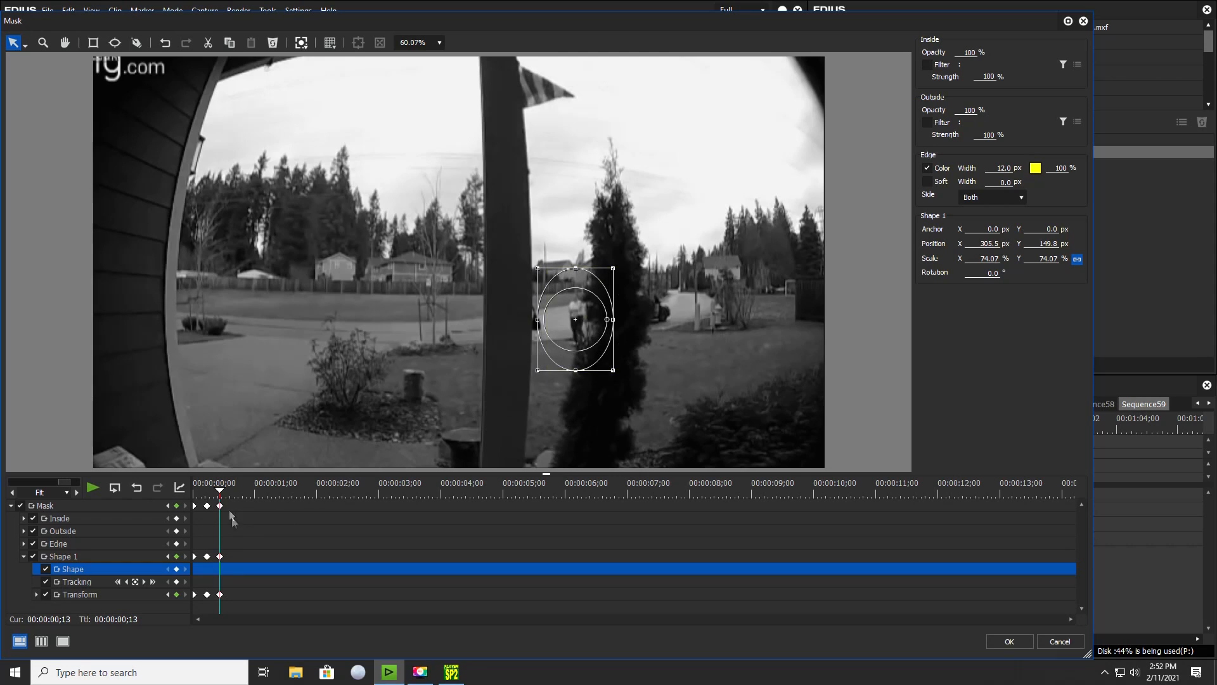
Step: Keyframe the ellipse following the person from the tree toward the post at about 0.6 and 0.9 seconds and at 00:00:01;05
{"action": "left_click_drag", "start_coordinate": [222, 495], "coordinate": [233, 494]}
{"action": "left_click_drag", "start_coordinate": [583, 355], "coordinate": [575, 348]}
{"action": "left_click_drag", "start_coordinate": [238, 498], "coordinate": [249, 499]}
{"action": "left_click_drag", "start_coordinate": [578, 329], "coordinate": [563, 329]}
{"action": "left_click_drag", "start_coordinate": [250, 492], "coordinate": [265, 500]}
{"action": "left_click_drag", "start_coordinate": [554, 350], "coordinate": [543, 350]}
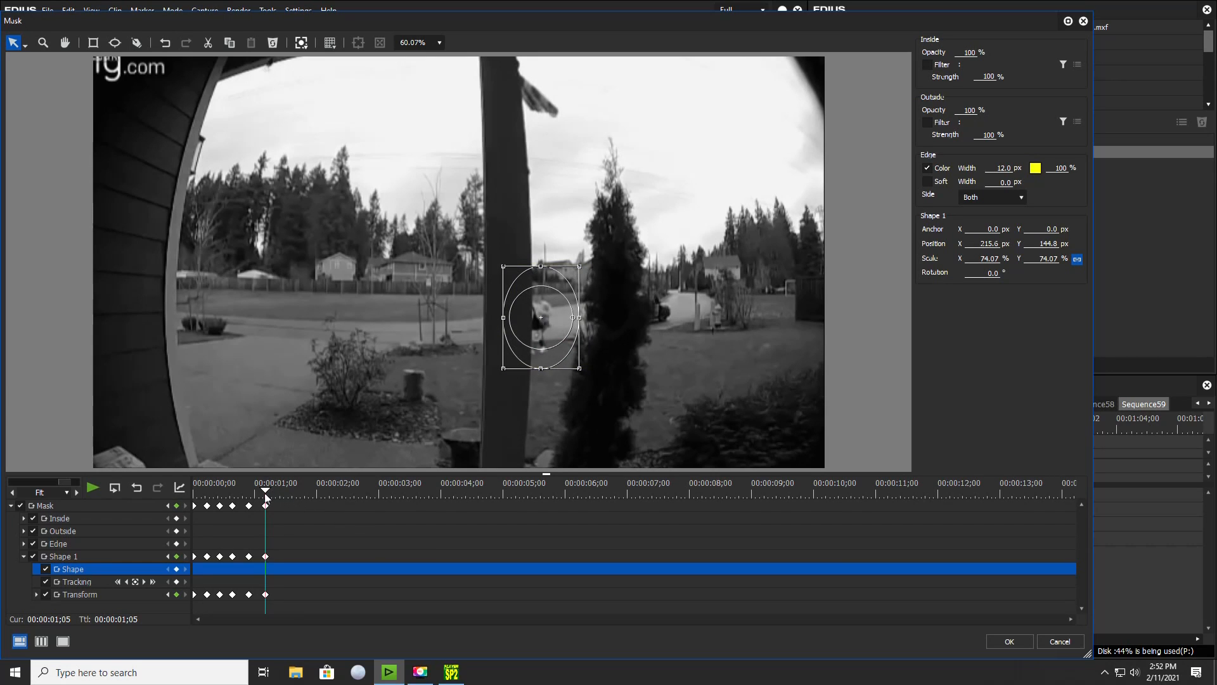
Step: Keyframe the ellipse over the person passing behind the post at 00:00:01;13 and about 1.6 seconds
{"action": "left_click_drag", "start_coordinate": [277, 502], "coordinate": [284, 506]}
{"action": "left_click_drag", "start_coordinate": [542, 348], "coordinate": [525, 350]}
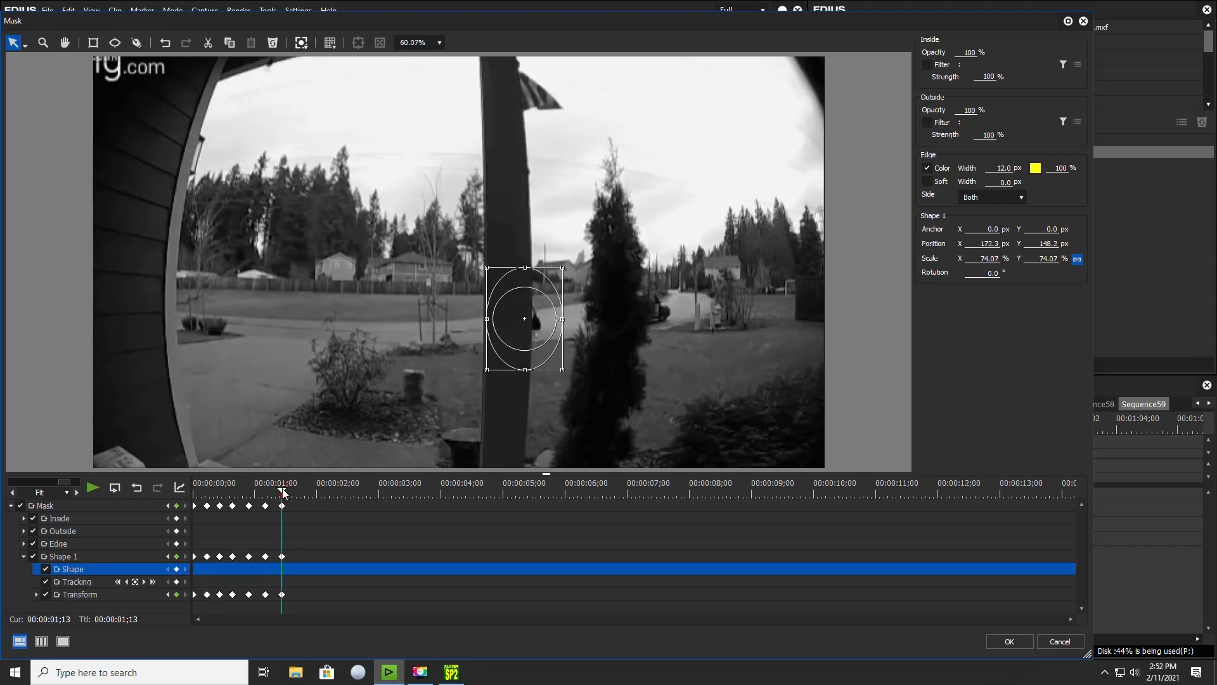
{"action": "left_click_drag", "start_coordinate": [526, 347], "coordinate": [509, 347]}
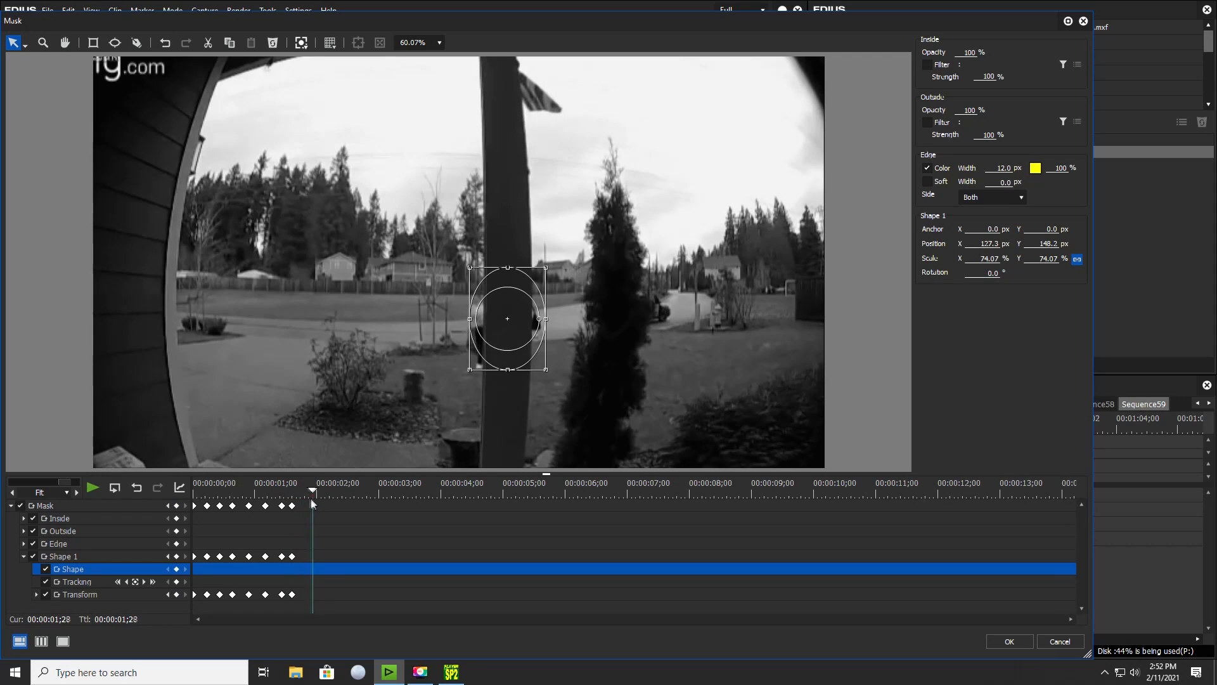
Step: Move the ellipse past the post onto the emerging person, advancing frame by frame and repositioning it from about 2 seconds
{"action": "left_click_drag", "start_coordinate": [523, 348], "coordinate": [449, 355]}
{"action": "key", "text": "Right"}
{"action": "key", "text": "Right"}
{"action": "key", "text": "Right"}
{"action": "key", "text": "Right"}
{"action": "key", "text": "Right"}
{"action": "key", "text": "Right"}
{"action": "key", "text": "Right"}
{"action": "key", "text": "Right"}
{"action": "key", "text": "Right"}
{"action": "key", "text": "Right"}
{"action": "key", "text": "Right"}
{"action": "key", "text": "Right"}
{"action": "key", "text": "Right"}
{"action": "key", "text": "Right"}
{"action": "key", "text": "Right"}
{"action": "key", "text": "Right"}
{"action": "key", "text": "Right"}
{"action": "key", "text": "Right"}
{"action": "key", "text": "Right"}
{"action": "key", "text": "Right"}
{"action": "key", "text": "Right"}
{"action": "key", "text": "Right"}
{"action": "key", "text": "Right"}
{"action": "left_click_drag", "start_coordinate": [443, 355], "coordinate": [417, 354]}
Step: Keyframe the ellipse on the approaching person from about 2.7 to 3.5 seconds, enlarging it slightly
{"action": "left_click_drag", "start_coordinate": [345, 490], "coordinate": [362, 490]}
{"action": "left_click_drag", "start_coordinate": [419, 354], "coordinate": [384, 357]}
{"action": "left_click_drag", "start_coordinate": [362, 490], "coordinate": [375, 490]}
{"action": "left_click_drag", "start_coordinate": [386, 355], "coordinate": [359, 359]}
{"action": "left_click_drag", "start_coordinate": [375, 490], "coordinate": [391, 490]}
{"action": "left_click_drag", "start_coordinate": [404, 395], "coordinate": [412, 406]}
{"action": "left_click_drag", "start_coordinate": [364, 357], "coordinate": [339, 354]}
Step: Recenter the ellipse on the person at about 3.9 and 4.1 seconds, enlarging it at the second position
{"action": "left_click_drag", "start_coordinate": [412, 491], "coordinate": [434, 490]}
{"action": "left_click_drag", "start_coordinate": [343, 343], "coordinate": [318, 355]}
{"action": "left_click_drag", "start_coordinate": [435, 491], "coordinate": [449, 490]}
{"action": "left_click_drag", "start_coordinate": [321, 415], "coordinate": [330, 427]}
{"action": "left_click_drag", "start_coordinate": [333, 339], "coordinate": [315, 341]}
Step: Keyframe a larger ellipse around the nearing person at about 4.5, 4.9 and 5.3 seconds
{"action": "left_click_drag", "start_coordinate": [449, 490], "coordinate": [470, 491]}
{"action": "left_click_drag", "start_coordinate": [311, 430], "coordinate": [323, 445]}
{"action": "left_click_drag", "start_coordinate": [470, 490], "coordinate": [494, 508]}
{"action": "left_click_drag", "start_coordinate": [242, 388], "coordinate": [241, 386]}
{"action": "left_click_drag", "start_coordinate": [494, 490], "coordinate": [522, 490]}
{"action": "left_click_drag", "start_coordinate": [310, 454], "coordinate": [323, 471]}
Step: Adjust the ellipse's size and position around the person with keyframes at about 5.8, 6.1 and 6.5 seconds
{"action": "left_click_drag", "start_coordinate": [522, 490], "coordinate": [550, 490]}
{"action": "left_click_drag", "start_coordinate": [240, 388], "coordinate": [244, 380]}
{"action": "left_click_drag", "start_coordinate": [326, 463], "coordinate": [341, 481]}
{"action": "left_click_drag", "start_coordinate": [550, 491], "coordinate": [571, 490]}
{"action": "left_click_drag", "start_coordinate": [242, 390], "coordinate": [219, 392]}
{"action": "left_click_drag", "start_coordinate": [571, 490], "coordinate": [598, 490]}
{"action": "left_click_drag", "start_coordinate": [273, 390], "coordinate": [220, 393]}
Step: Resume following the person on the way back with ellipse keyframes at about 10.3, 10.8 and 11.2 seconds
{"action": "left_click_drag", "start_coordinate": [598, 490], "coordinate": [836, 491]}
{"action": "left_click_drag", "start_coordinate": [170, 382], "coordinate": [204, 374]}
{"action": "left_click_drag", "start_coordinate": [837, 490], "coordinate": [863, 490]}
{"action": "left_click_drag", "start_coordinate": [204, 380], "coordinate": [262, 373]}
{"action": "left_click_drag", "start_coordinate": [863, 490], "coordinate": [888, 491]}
{"action": "left_click_drag", "start_coordinate": [262, 381], "coordinate": [319, 398]}
Step: Keyframe the ellipse following the person back to the post from about 11.7 to 12.6 seconds, resizing it to 125.93%
{"action": "left_click_drag", "start_coordinate": [888, 490], "coordinate": [917, 490]}
{"action": "left_click_drag", "start_coordinate": [394, 380], "coordinate": [450, 363]}
{"action": "left_click_drag", "start_coordinate": [937, 491], "coordinate": [954, 490]}
{"action": "left_click_drag", "start_coordinate": [451, 363], "coordinate": [471, 371]}
{"action": "left_click_drag", "start_coordinate": [546, 361], "coordinate": [535, 361]}
{"action": "left_click_drag", "start_coordinate": [955, 490], "coordinate": [973, 490]}
{"action": "left_click_drag", "start_coordinate": [470, 372], "coordinate": [475, 390]}
Step: Keyframe the ellipse at 00:00:12;27 and, scaled to 104.94%, at 00:00:13;07 over the person by the post, and apply the mask
{"action": "left_click_drag", "start_coordinate": [972, 490], "coordinate": [994, 490]}
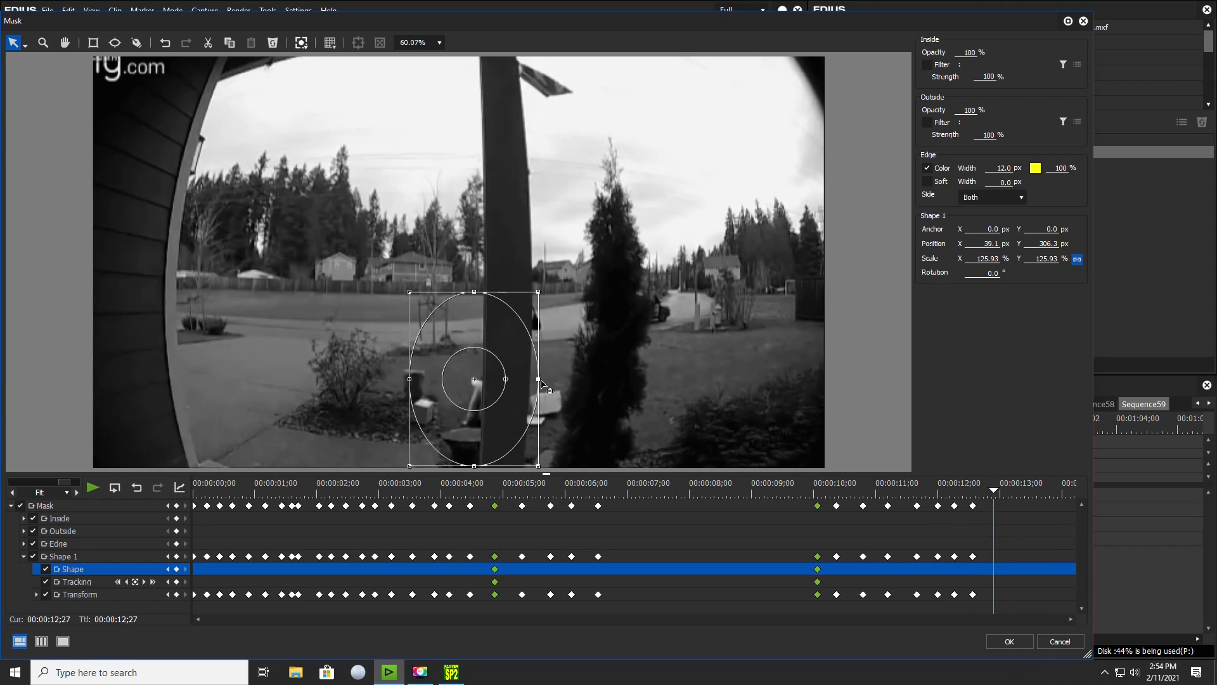
{"action": "left_click_drag", "start_coordinate": [492, 382], "coordinate": [511, 403]}
{"action": "left_click_drag", "start_coordinate": [999, 495], "coordinate": [1014, 492]}
{"action": "left_click", "coordinate": [557, 391]}
{"action": "left_click_drag", "start_coordinate": [557, 390], "coordinate": [545, 397]}
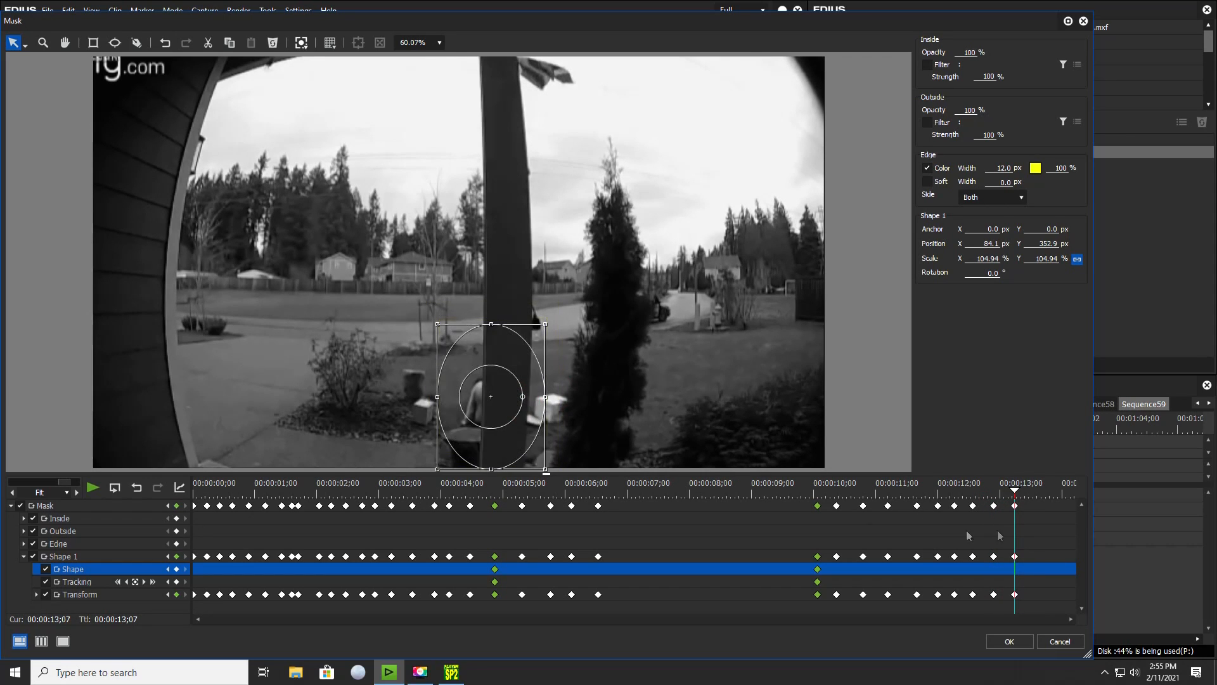
{"action": "left_click_drag", "start_coordinate": [1014, 495], "coordinate": [1065, 509]}
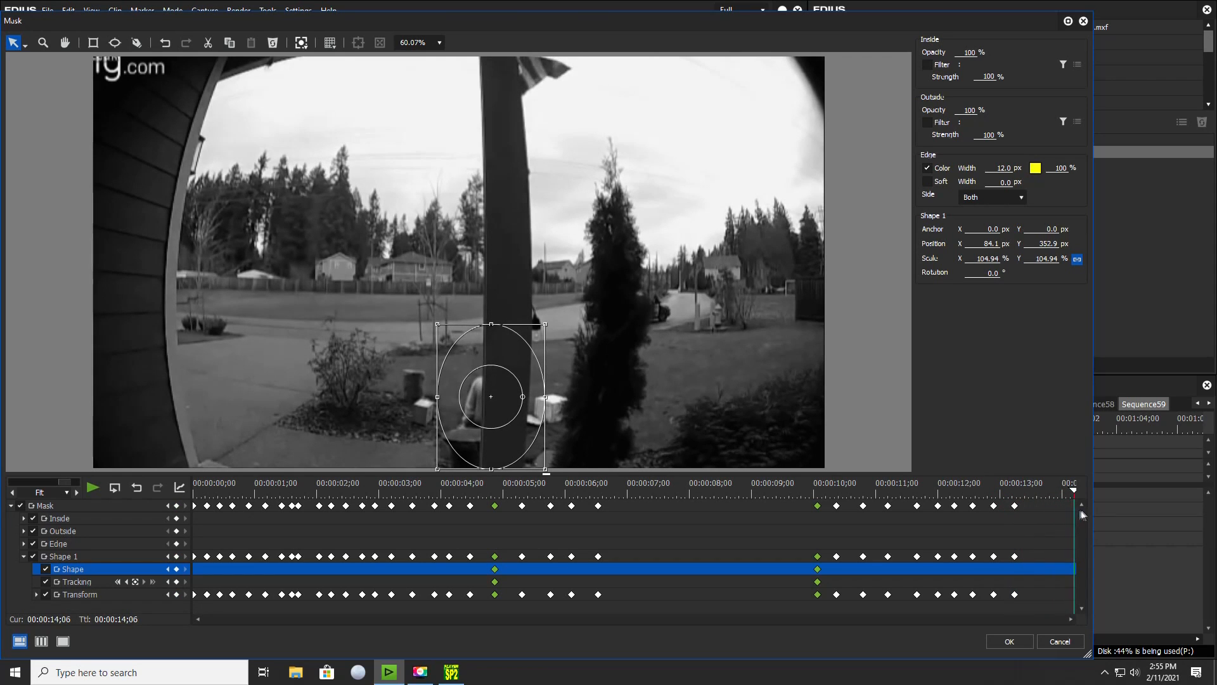
{"action": "left_click", "coordinate": [1009, 642]}
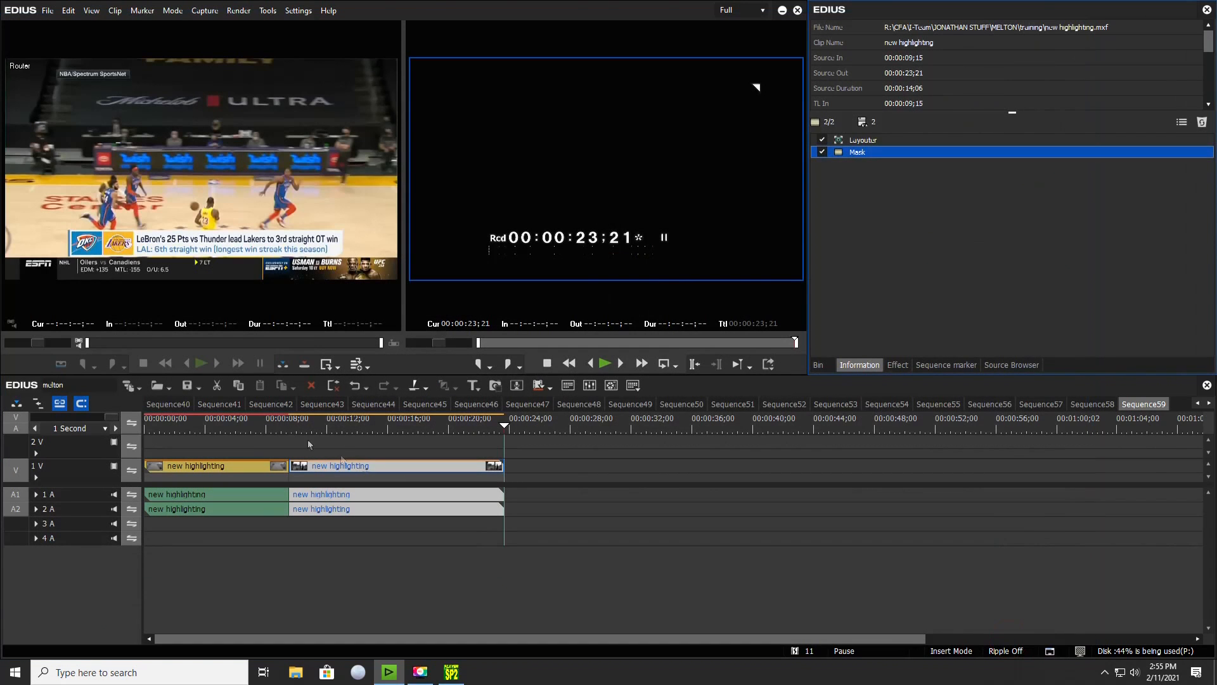
Step: Play the second clip from its start to check the moving outline and render the sequence
{"action": "left_click", "coordinate": [286, 431]}
{"action": "key", "text": "space"}
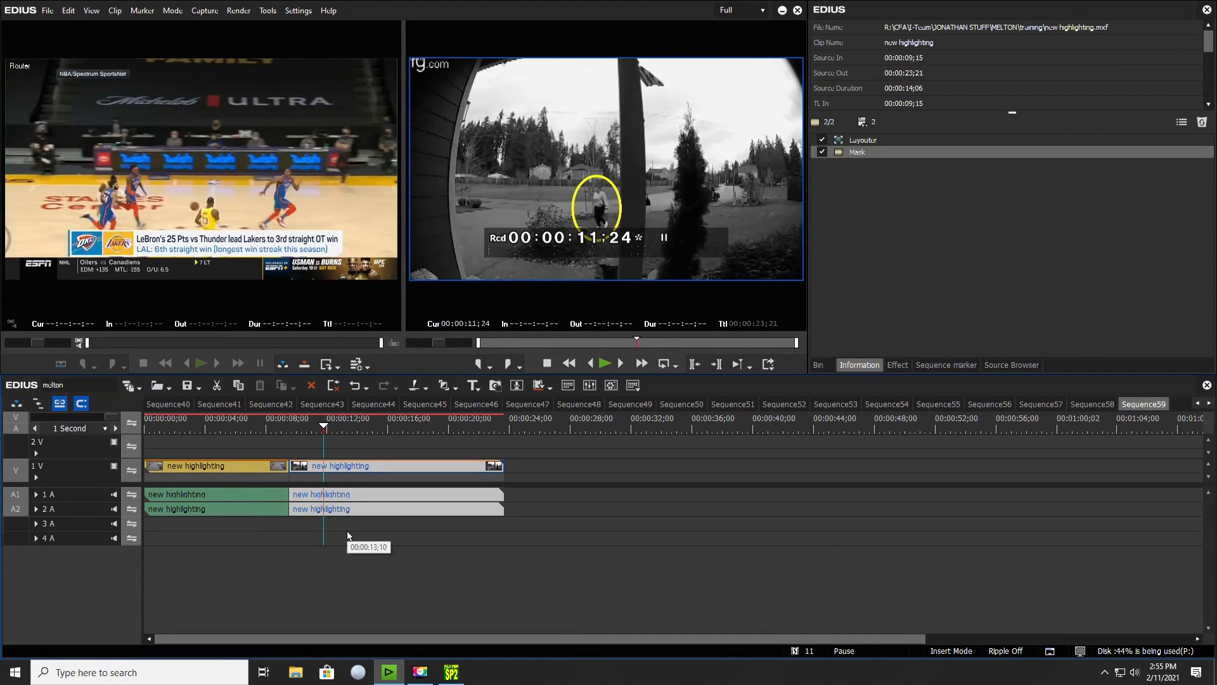
{"action": "key", "text": "shift+g"}
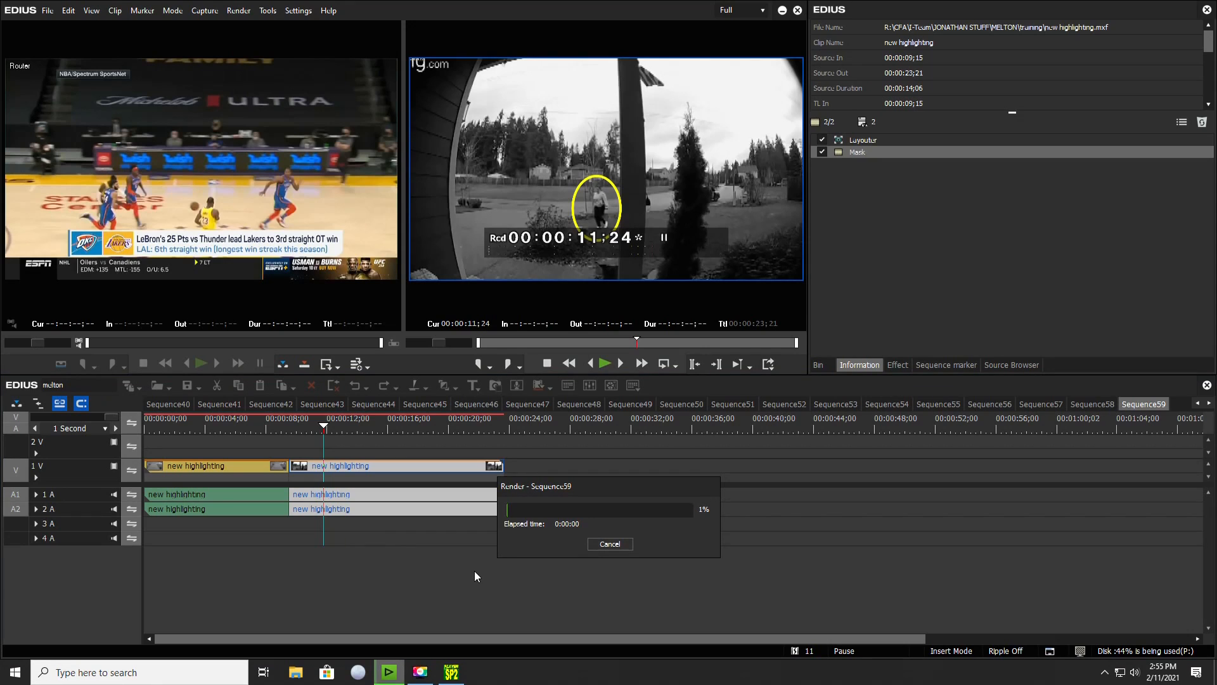
Step: Play back the rendered second clip and the first clip to check how the yellow outlines follow the person and the car
{"action": "left_click", "coordinate": [288, 425]}
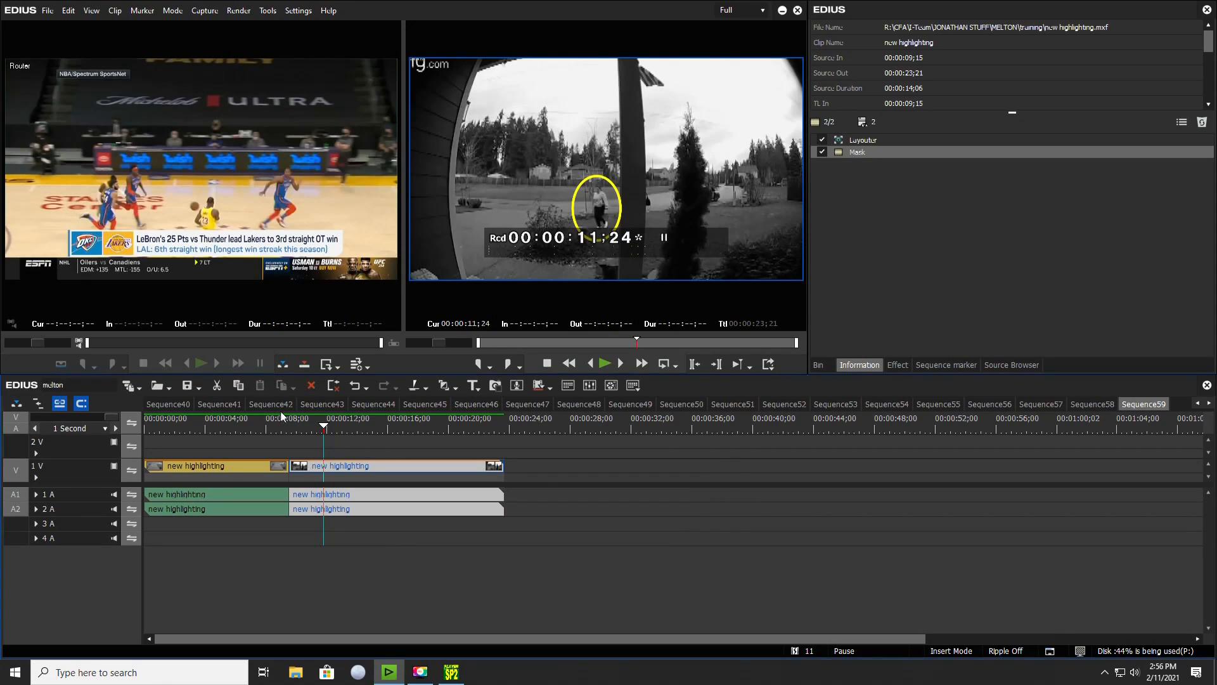
{"action": "key", "text": "space"}
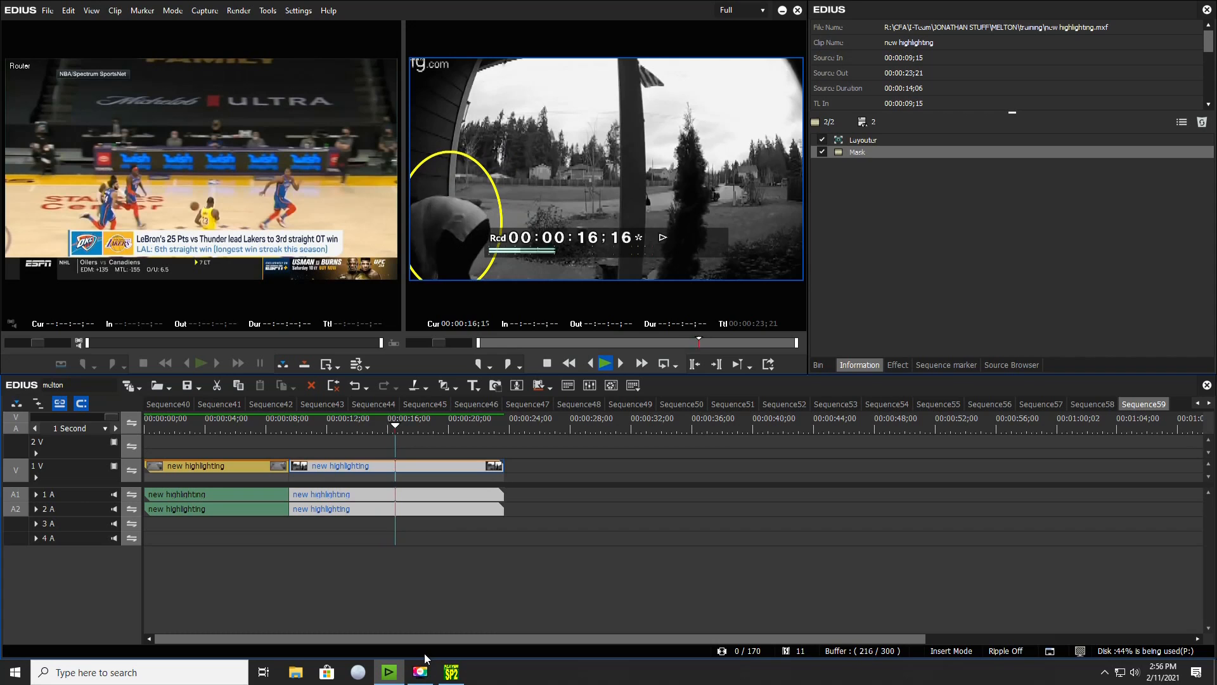
{"action": "key", "text": "space"}
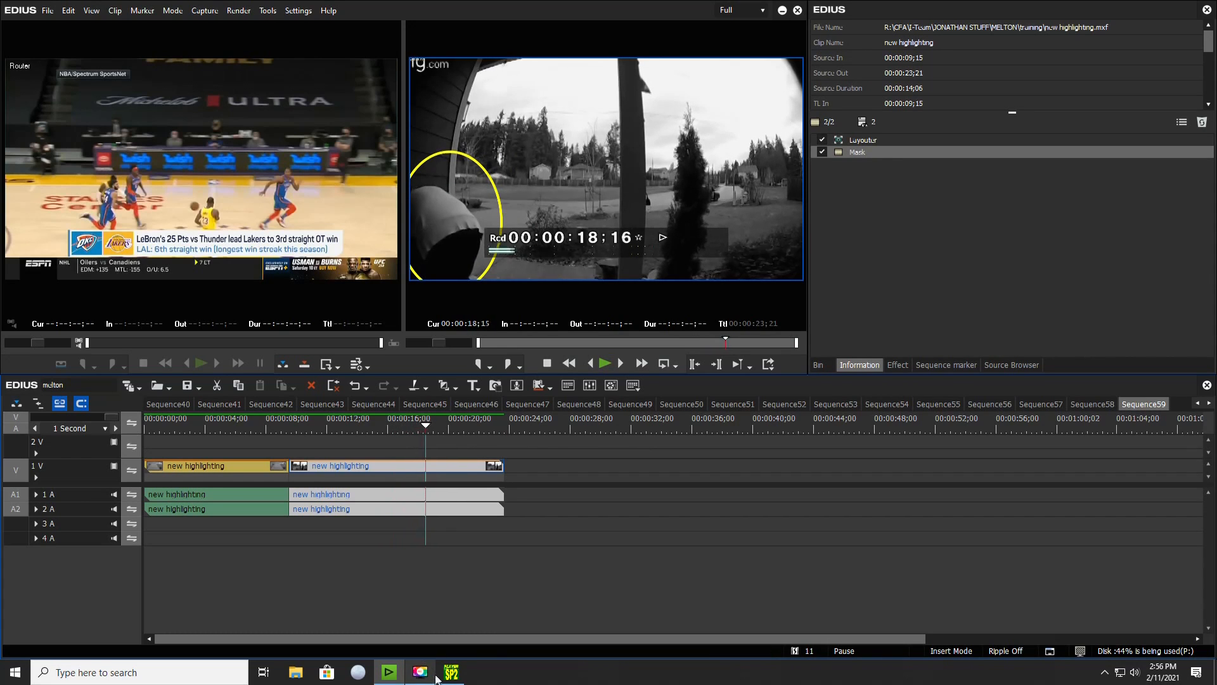
{"action": "mouse_move", "coordinate": [452, 672]}
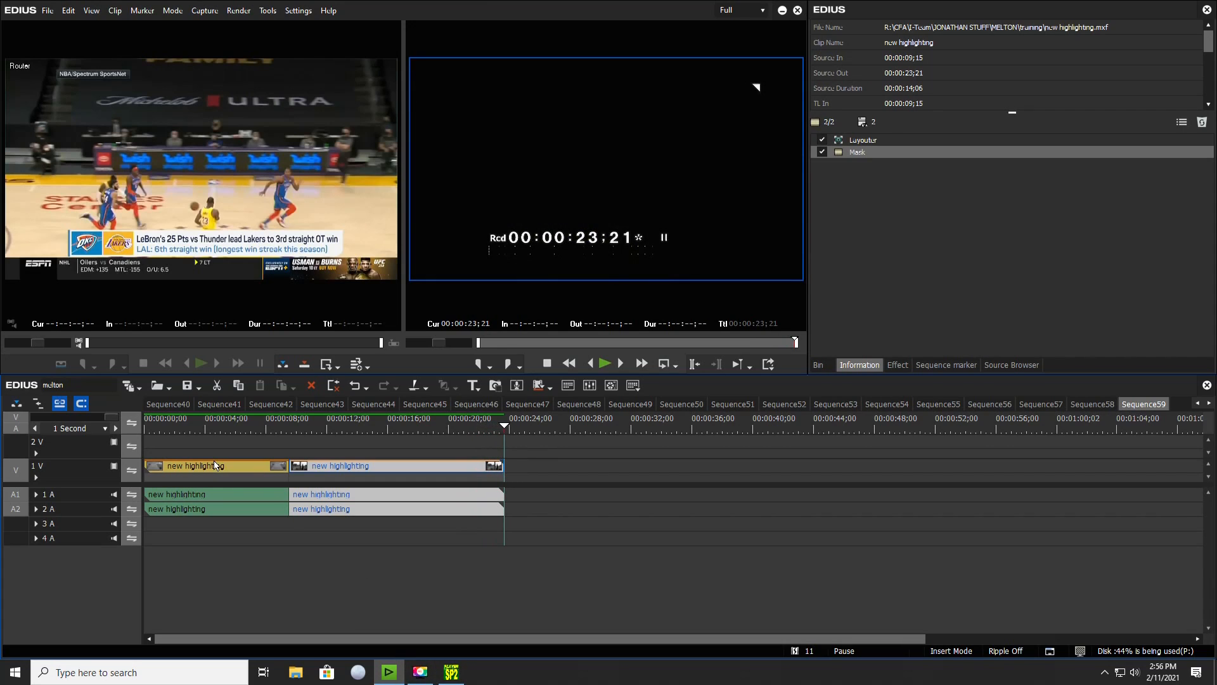
{"action": "key", "text": "space"}
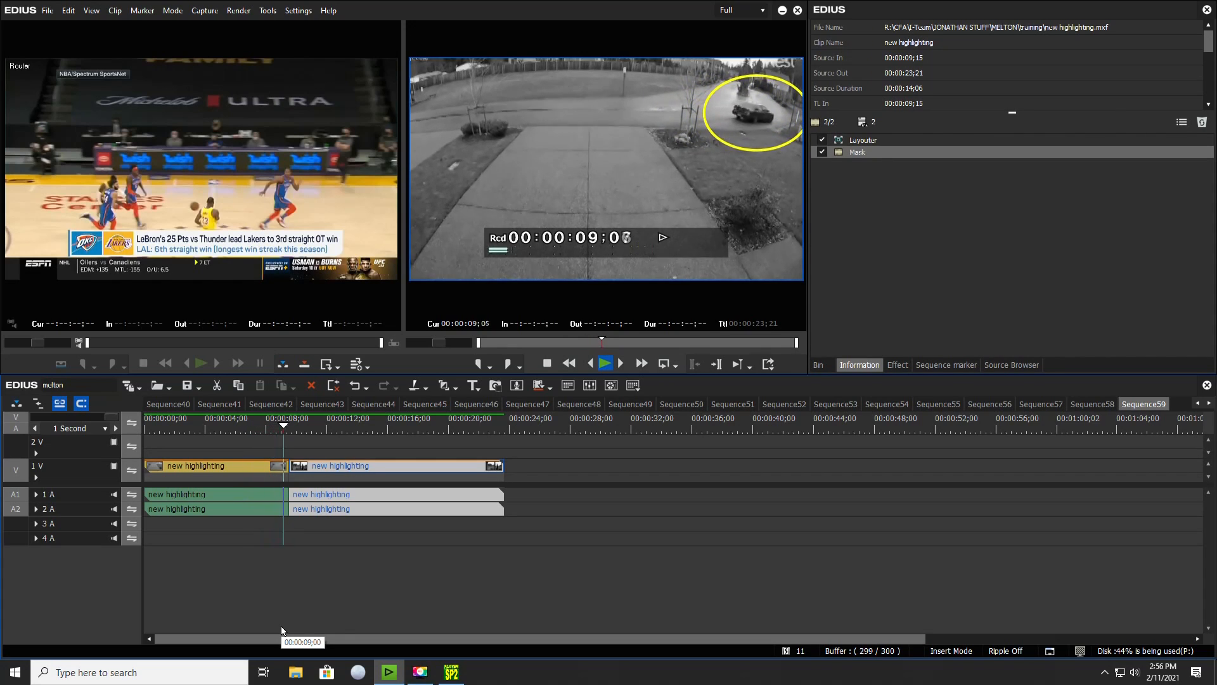
{"action": "key", "text": "space"}
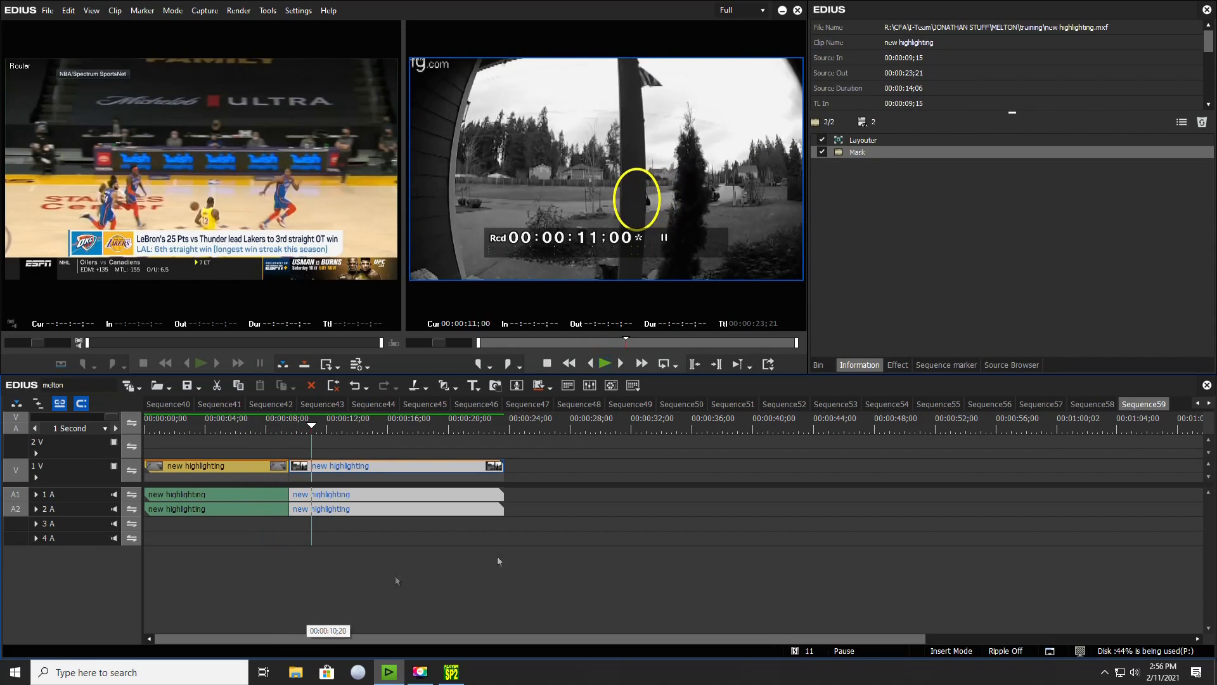